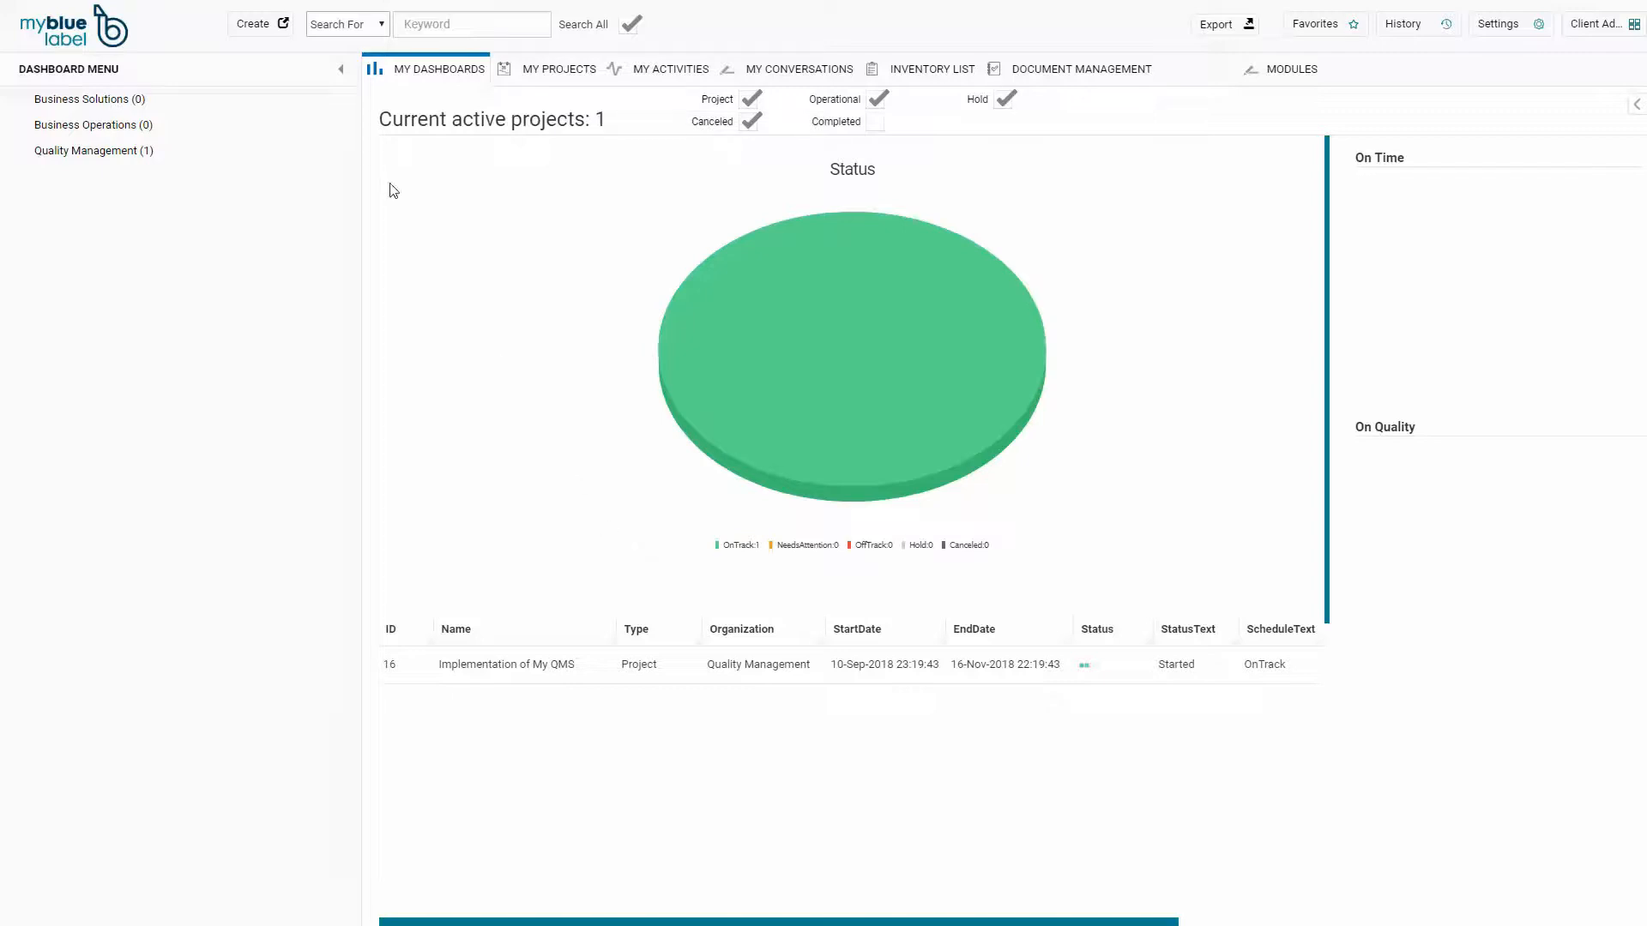
# - Create a document folder named "My Quality Management System" linked to the My Quality Management System inventory item
pyautogui.click(272, 38)
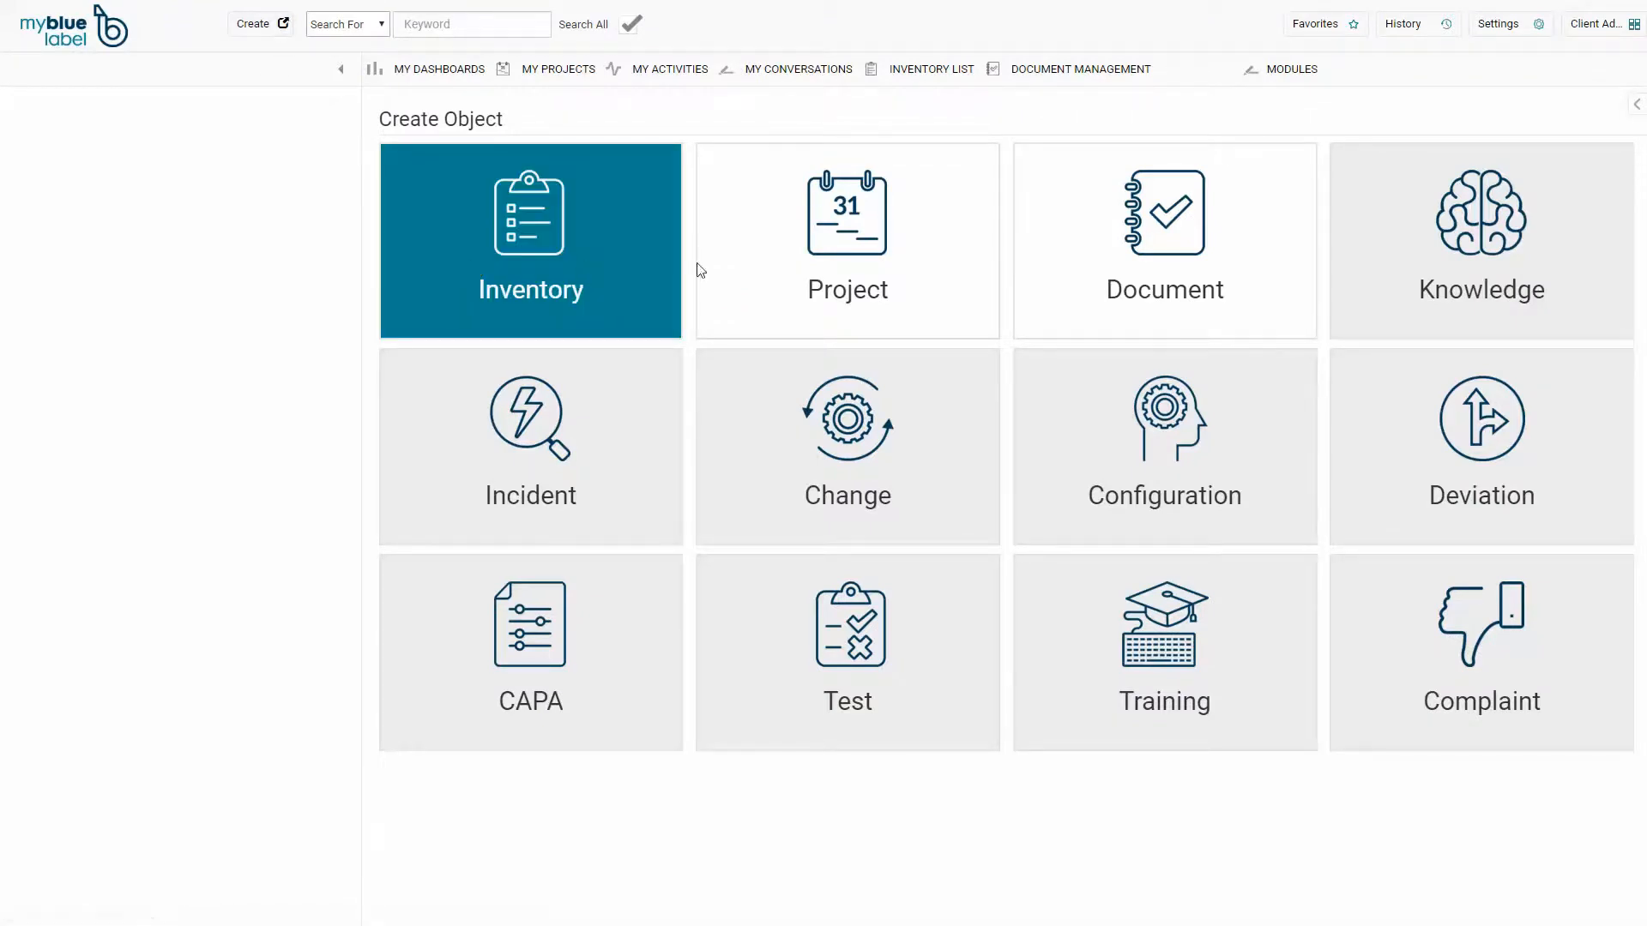
pyautogui.click(1071, 272)
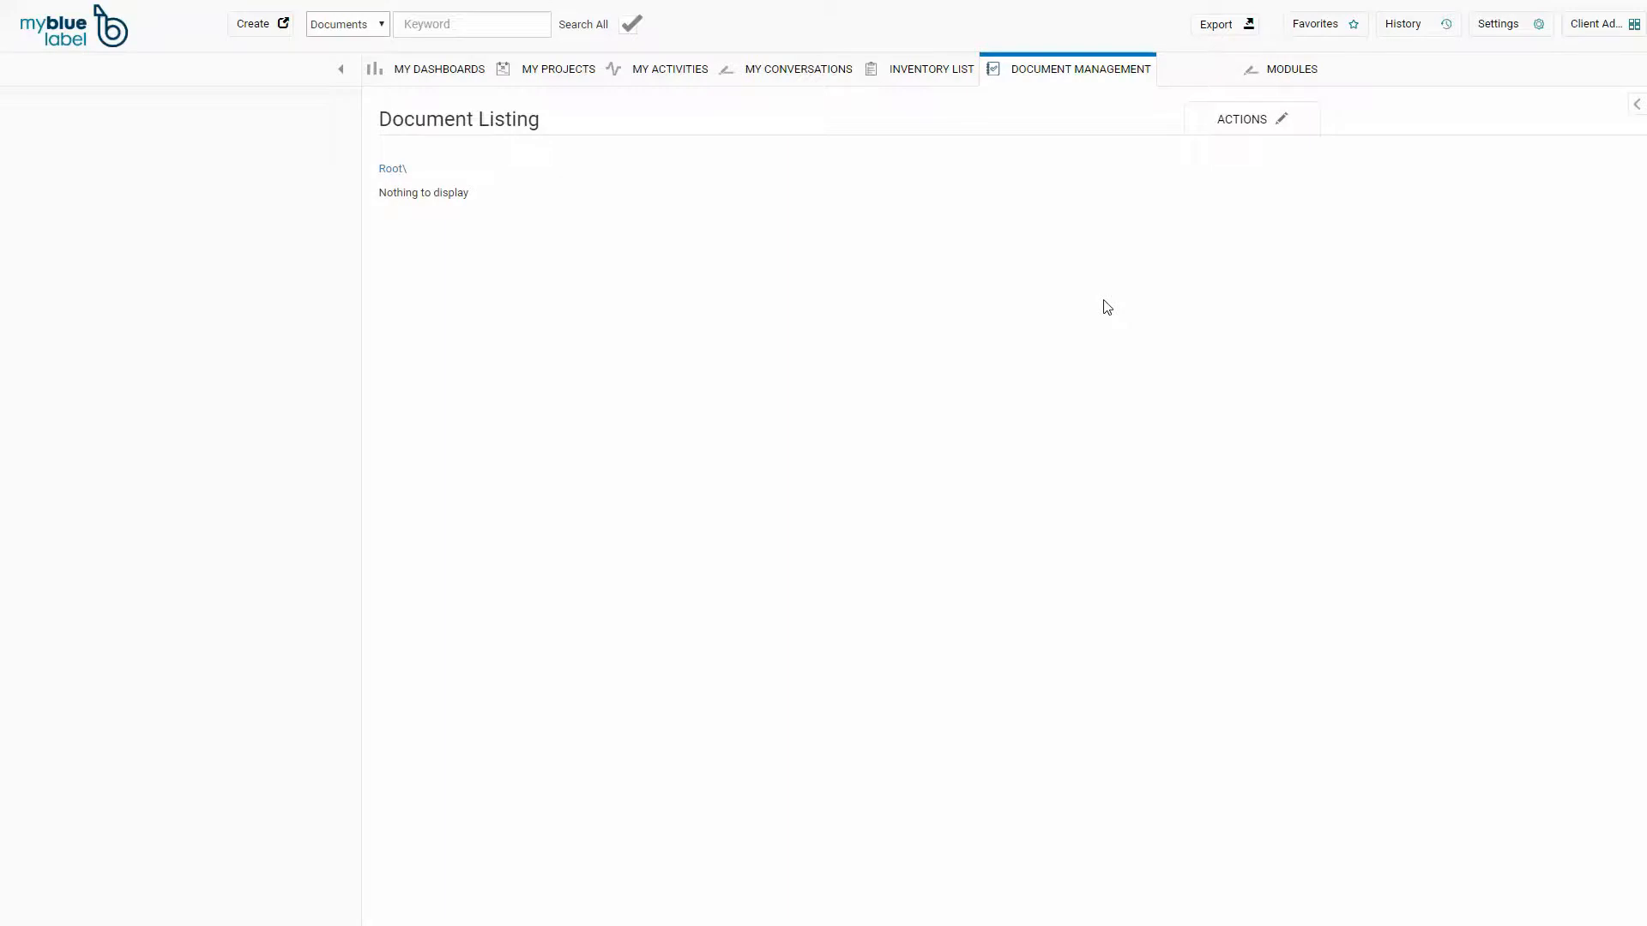
pyautogui.moveTo(1231, 130)
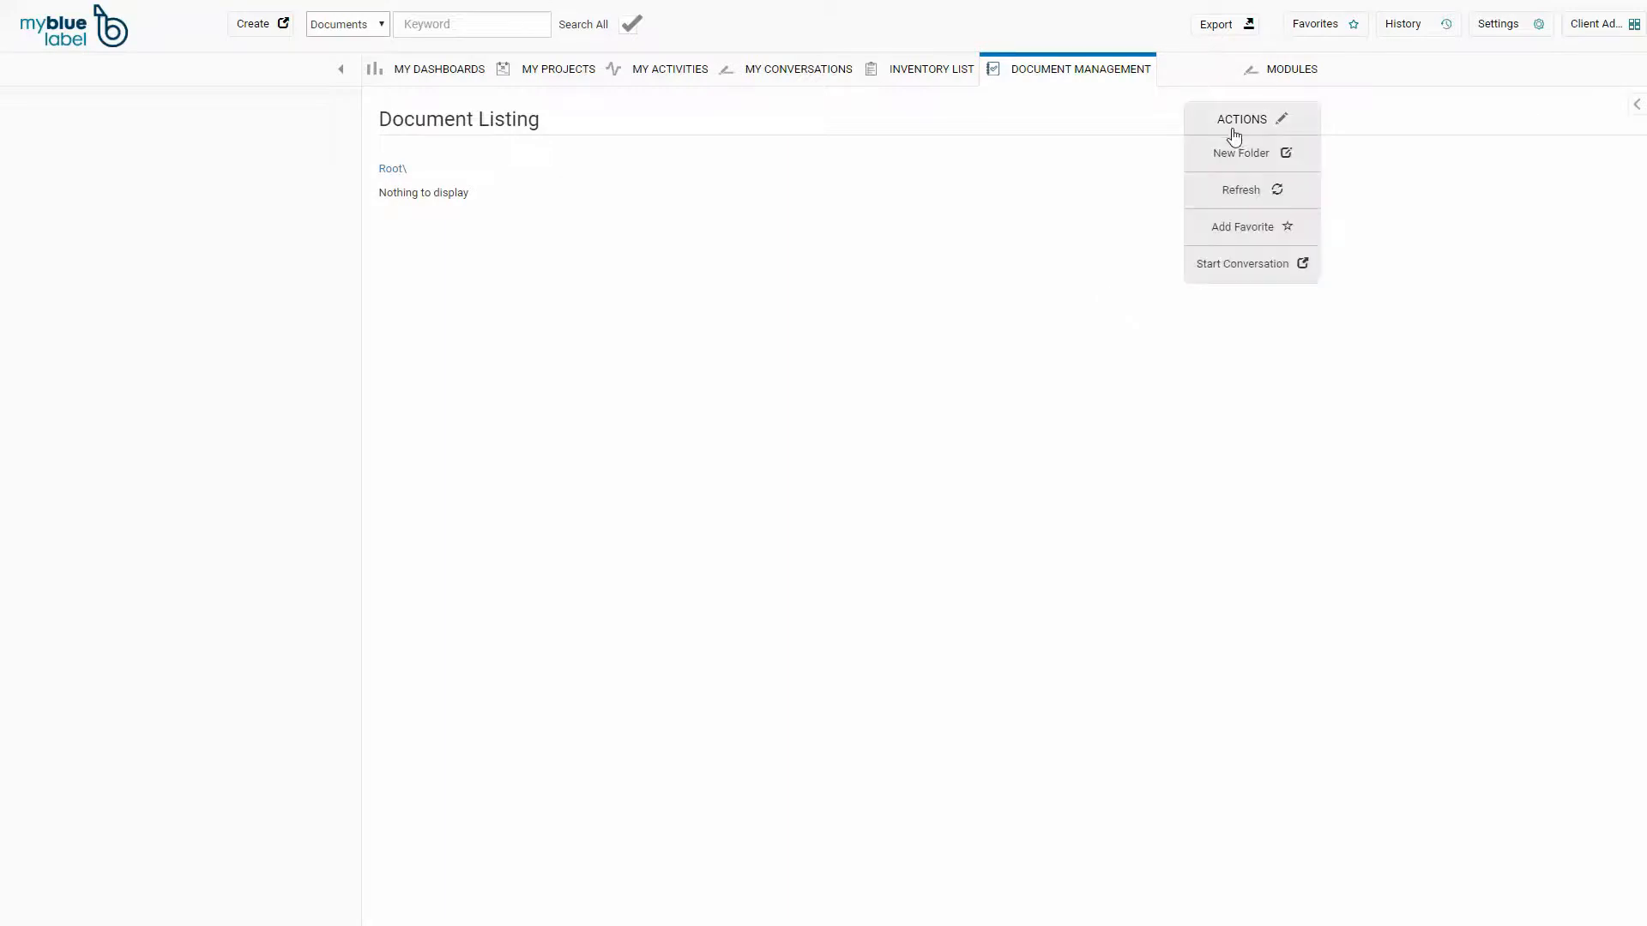
pyautogui.click(1244, 160)
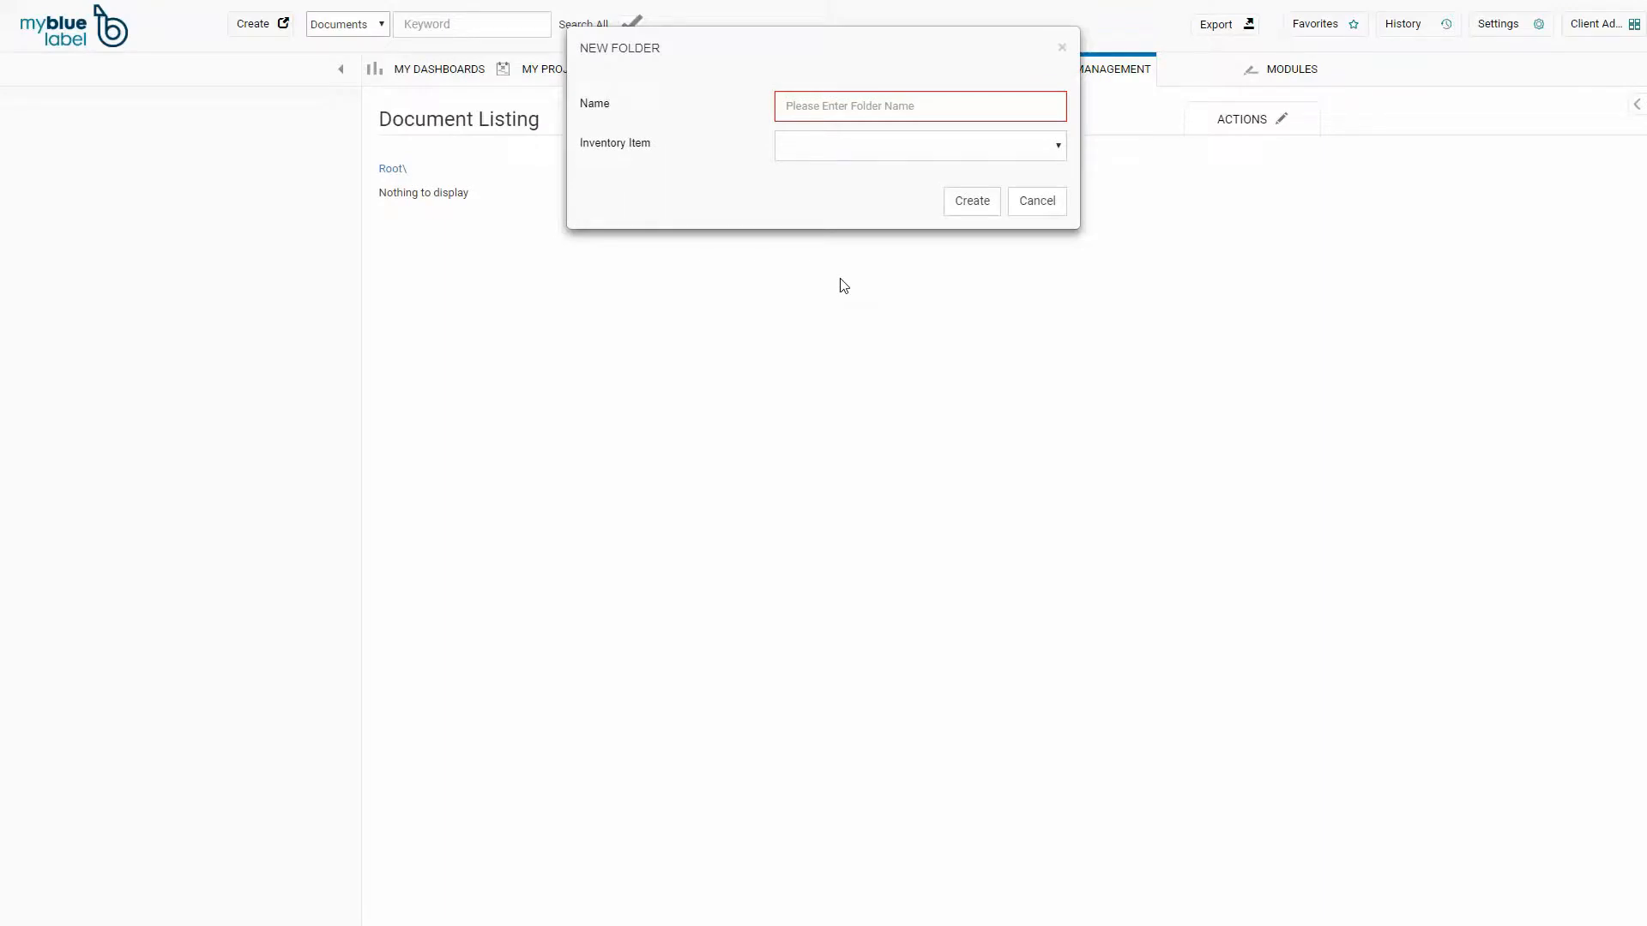
pyautogui.click(849, 106)
pyautogui.write('My ')
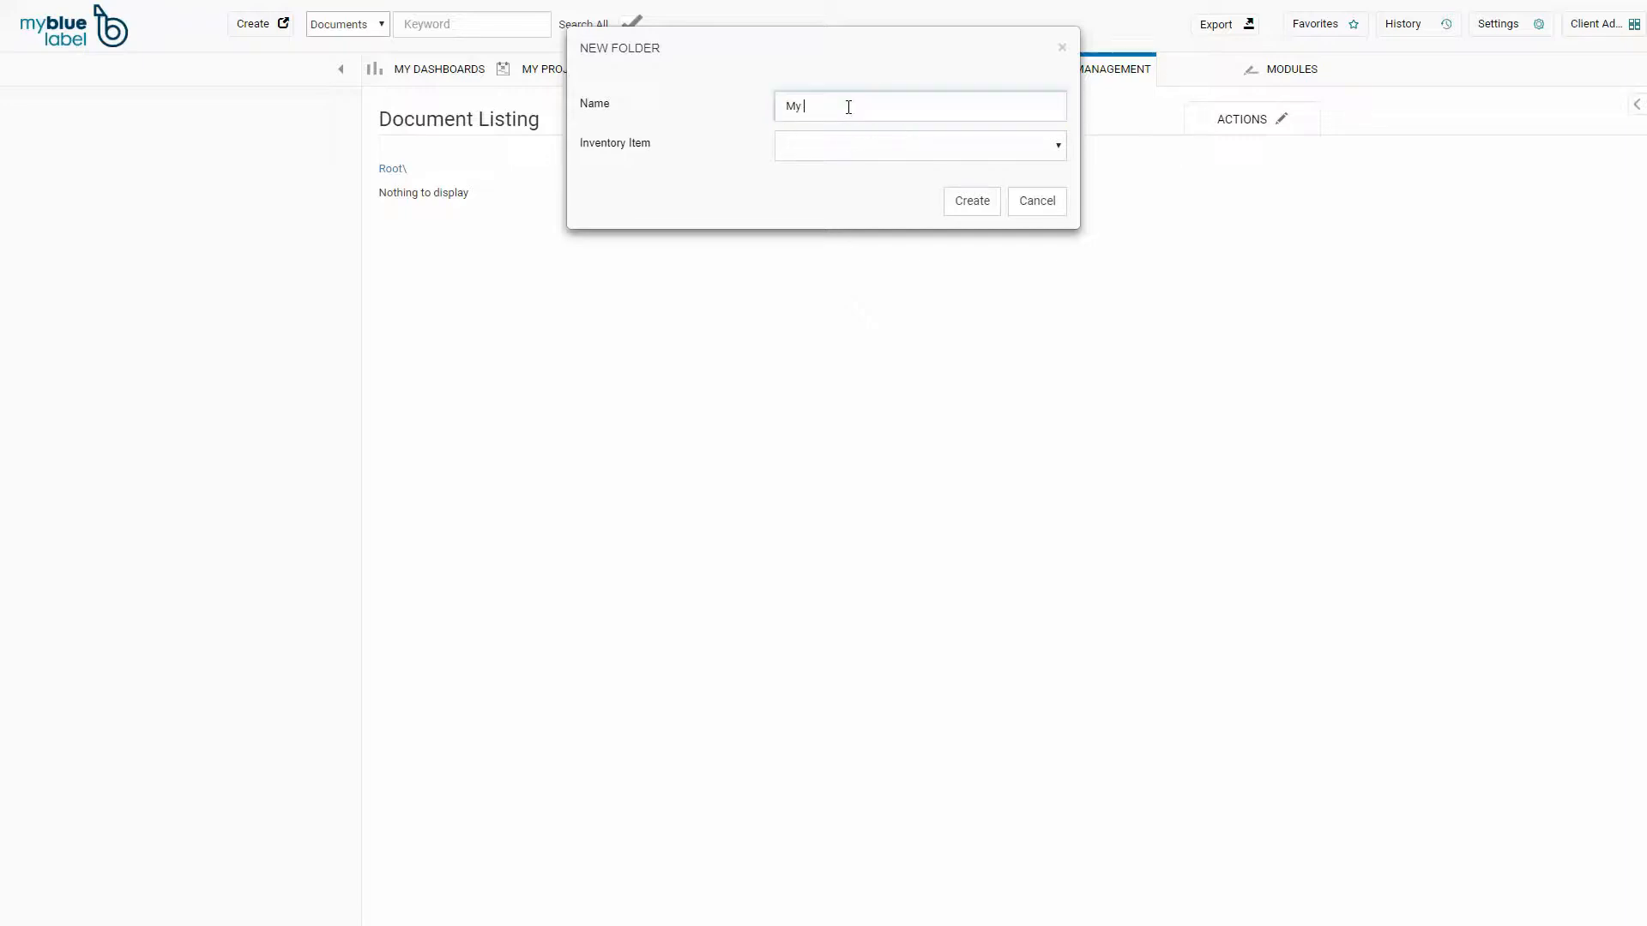
pyautogui.write('Quality Management System')
pyautogui.click(862, 149)
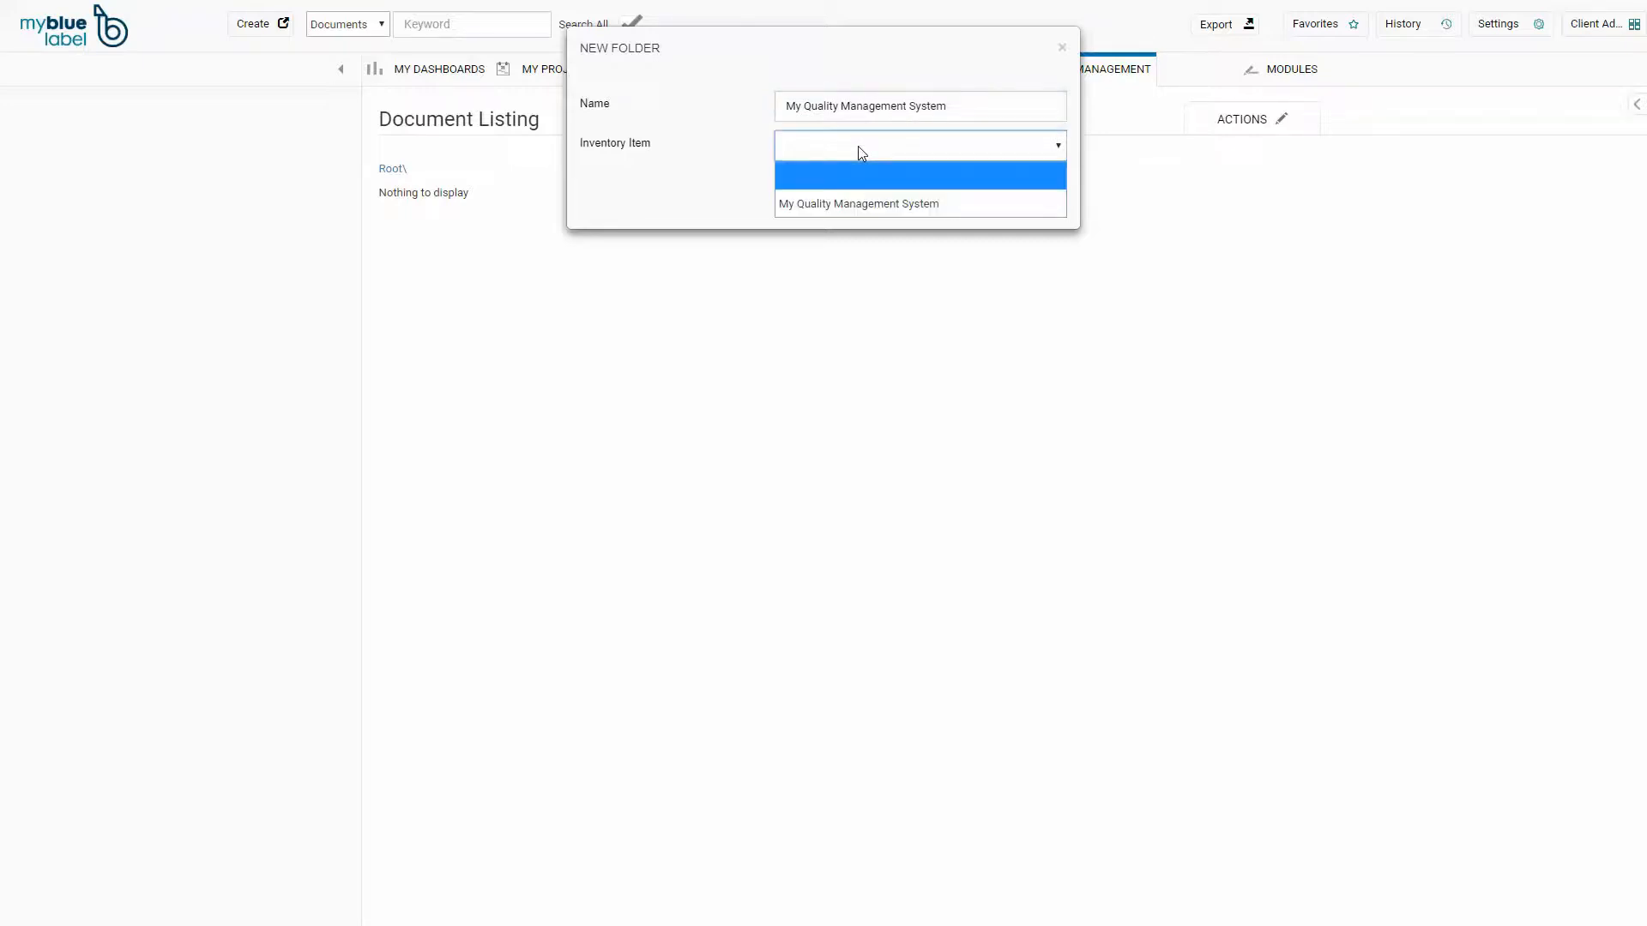
pyautogui.click(865, 204)
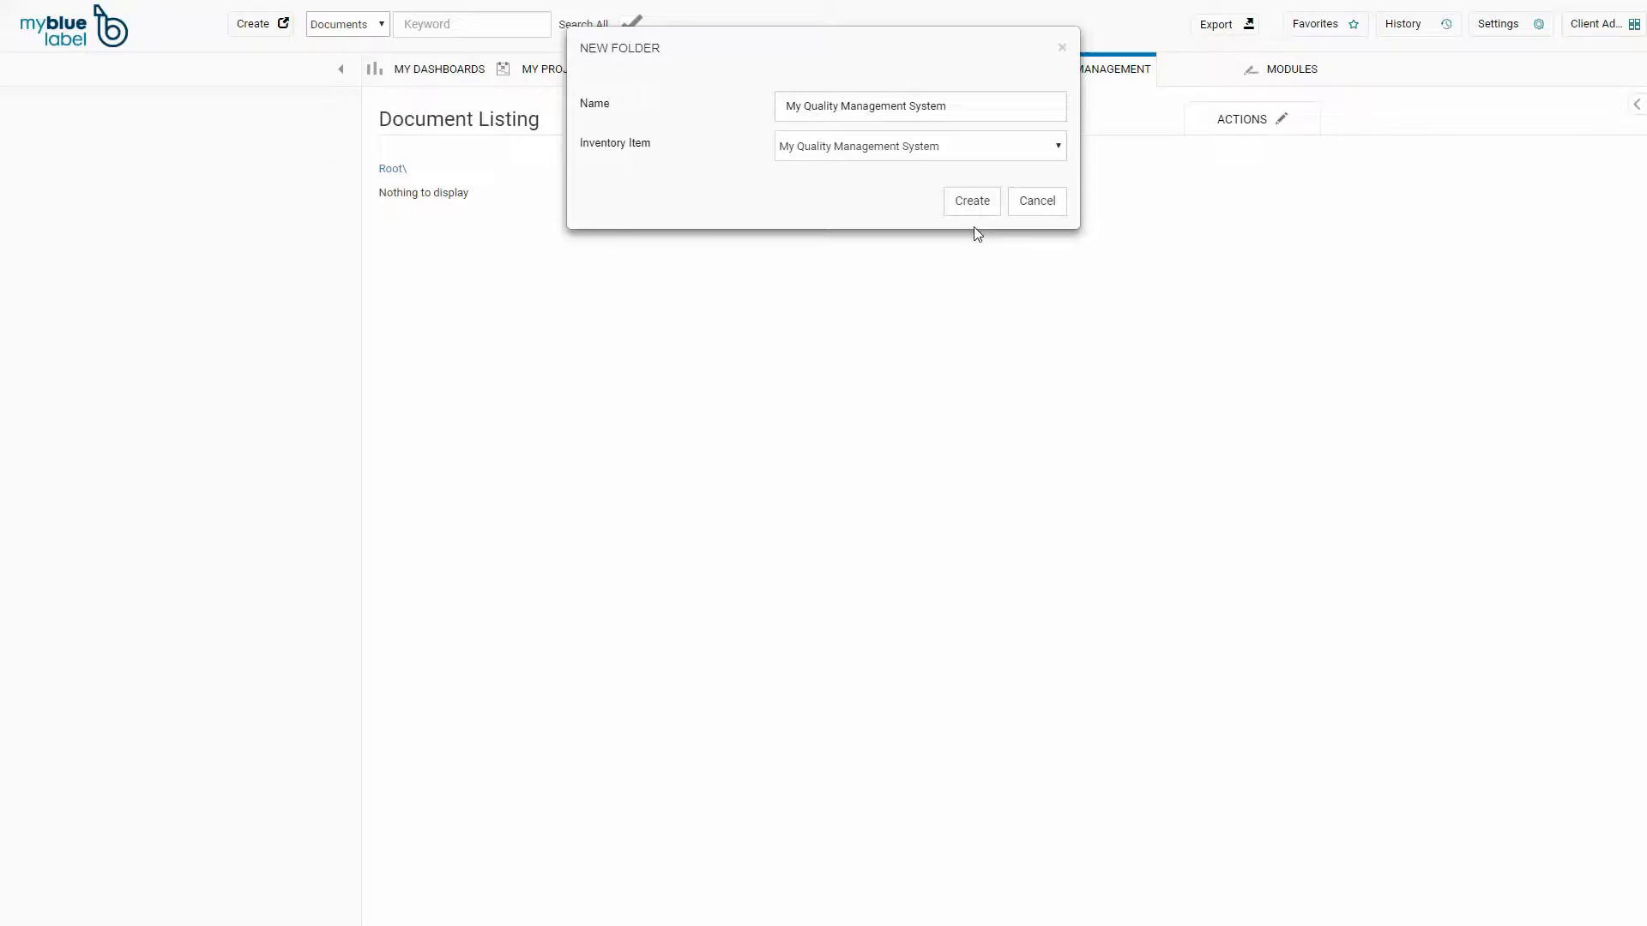
pyautogui.click(975, 203)
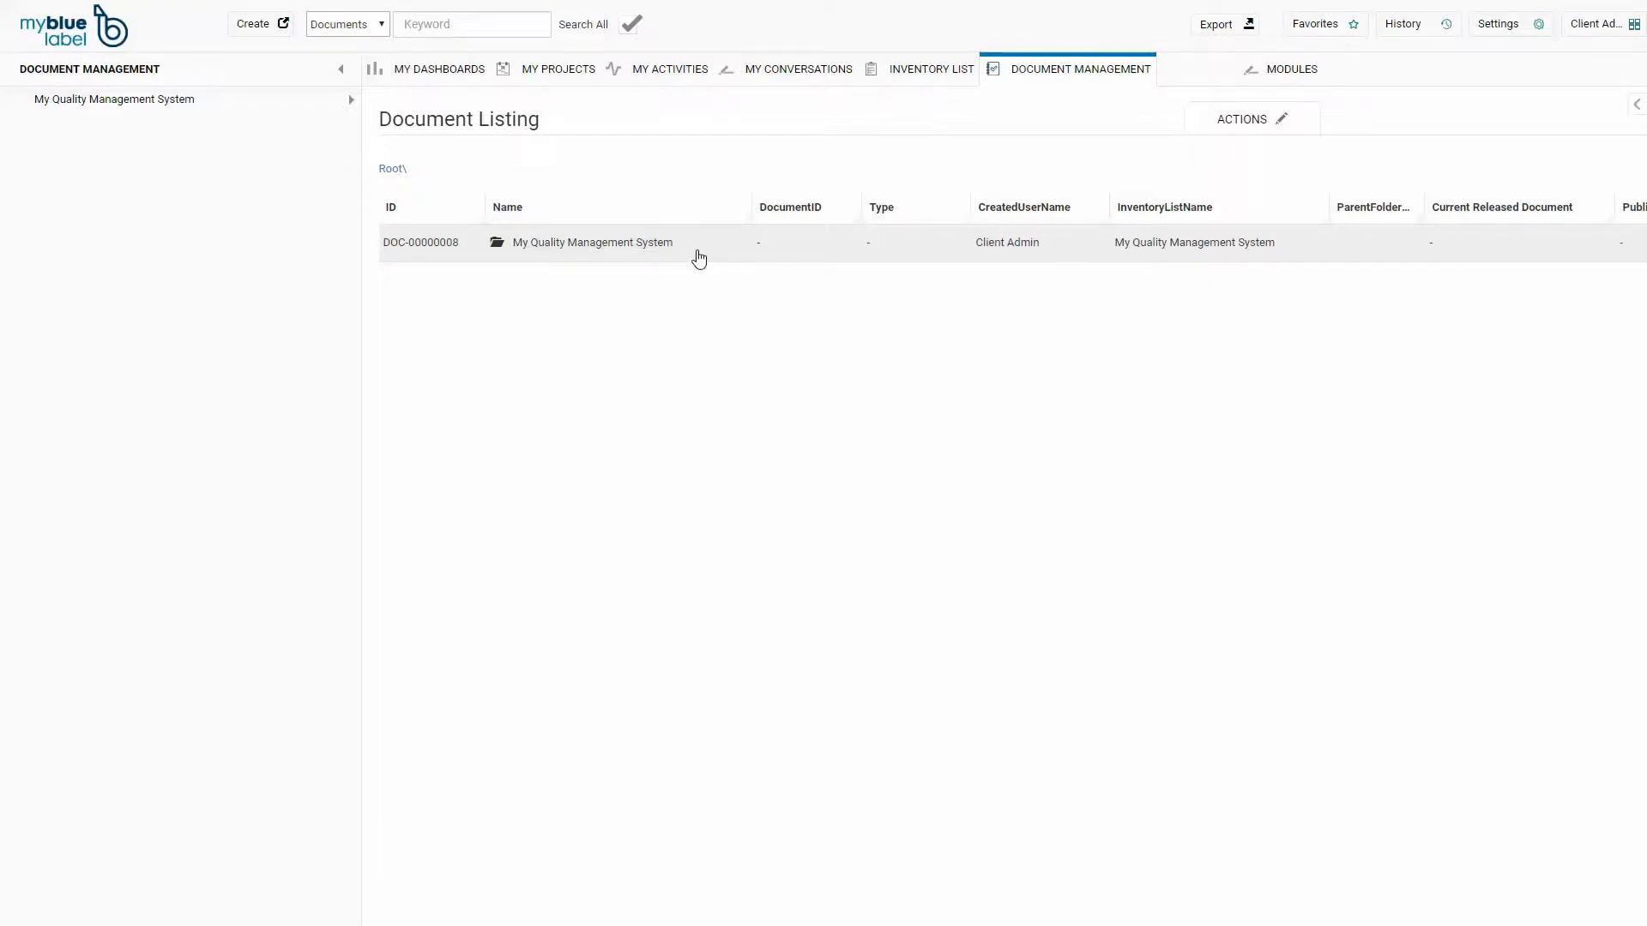
# - Start a new document in the My Quality Management System folder, titled "My Quality Policy" with document ID MY_001_QP_MBL
pyautogui.doubleClick(700, 249)
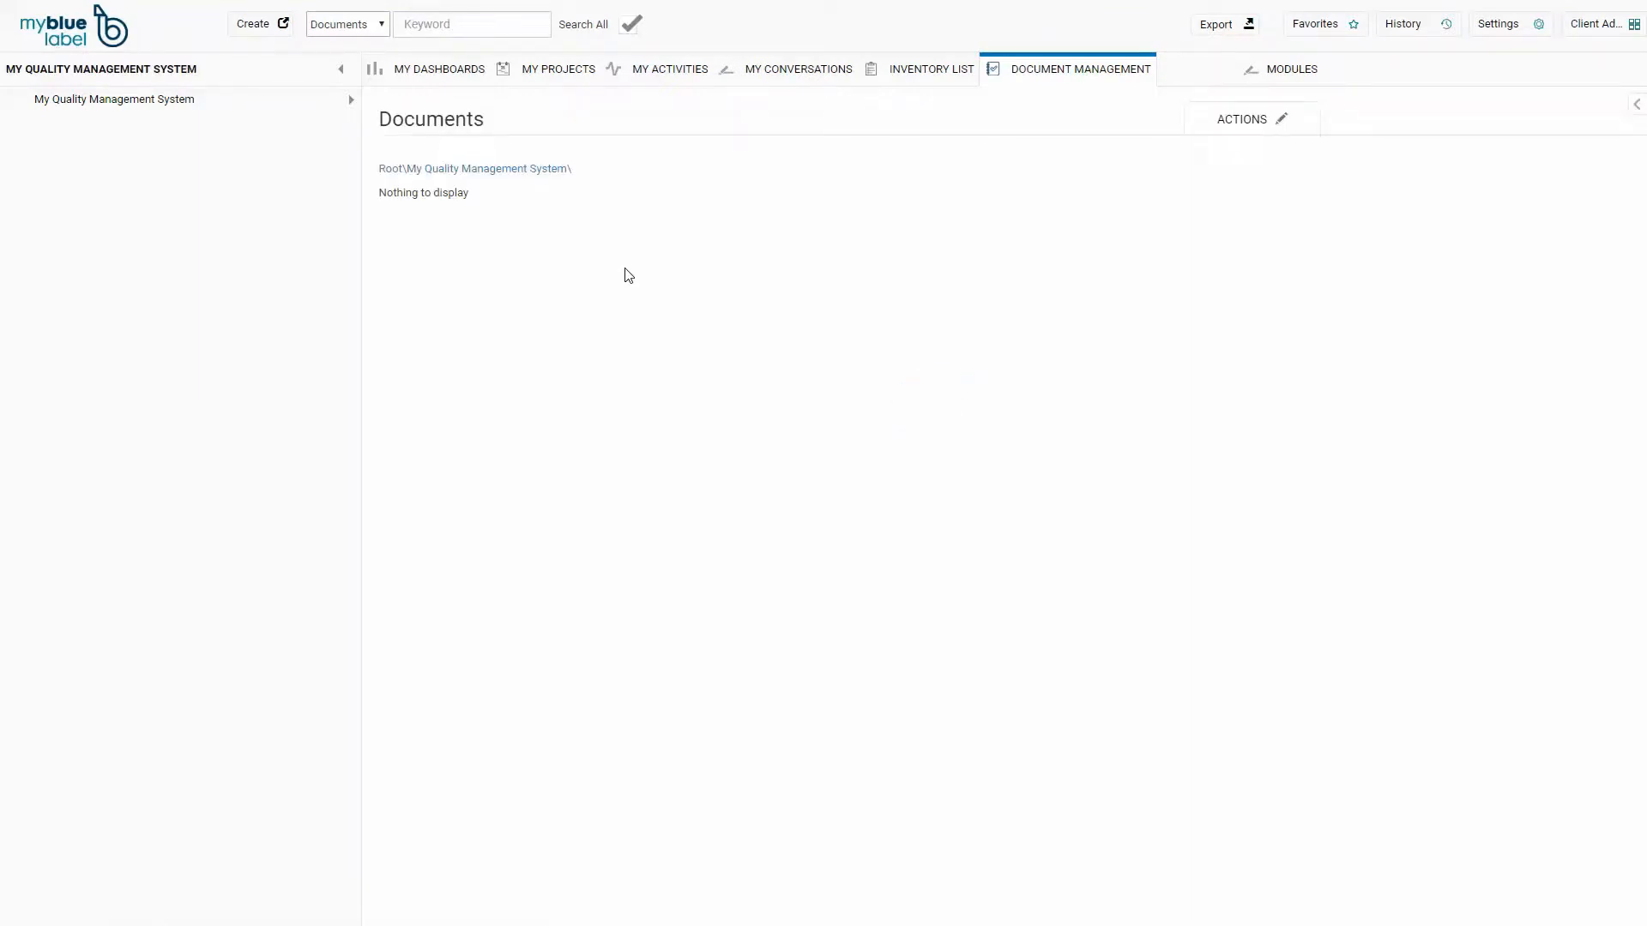
pyautogui.moveTo(1243, 121)
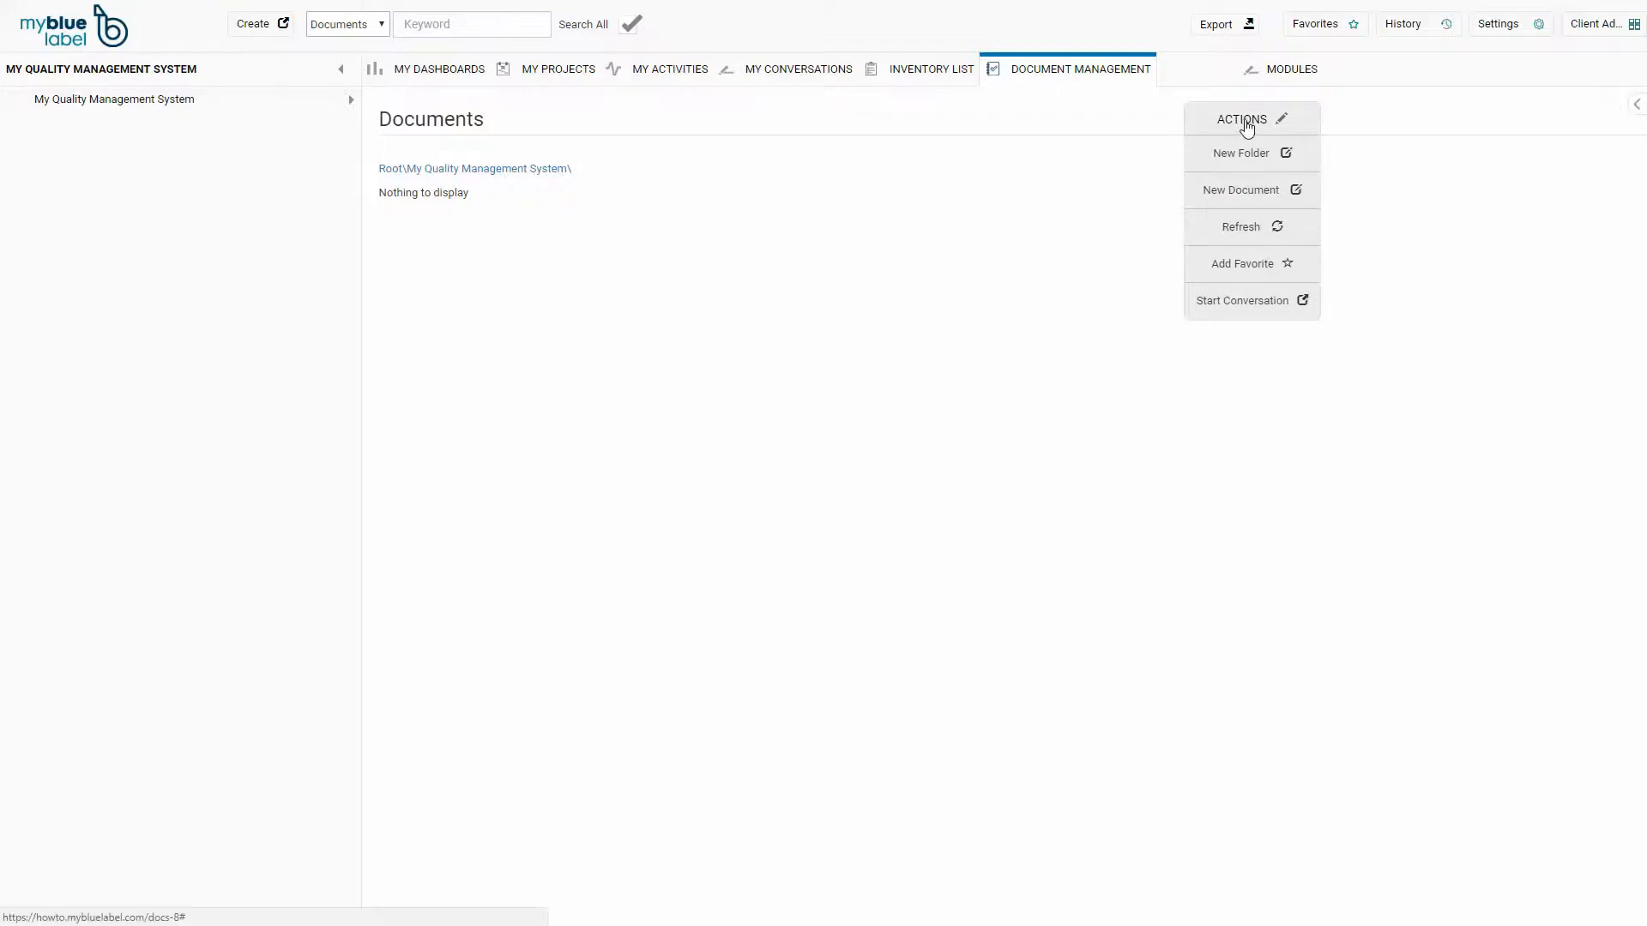
pyautogui.click(1256, 194)
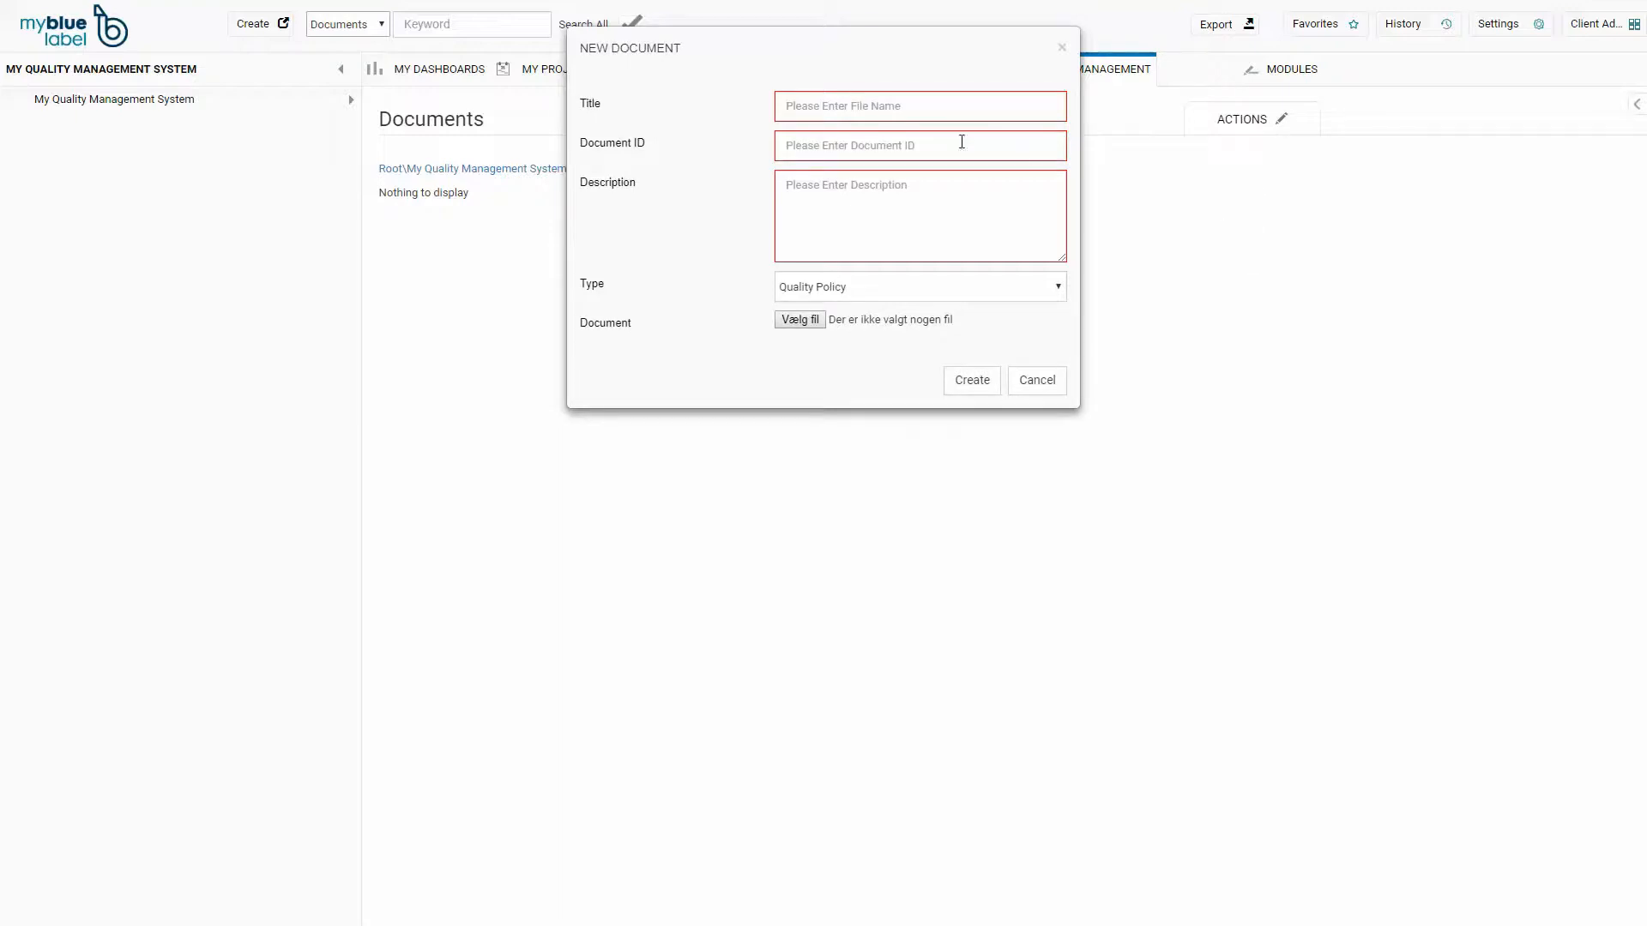
pyautogui.write('My Qua')
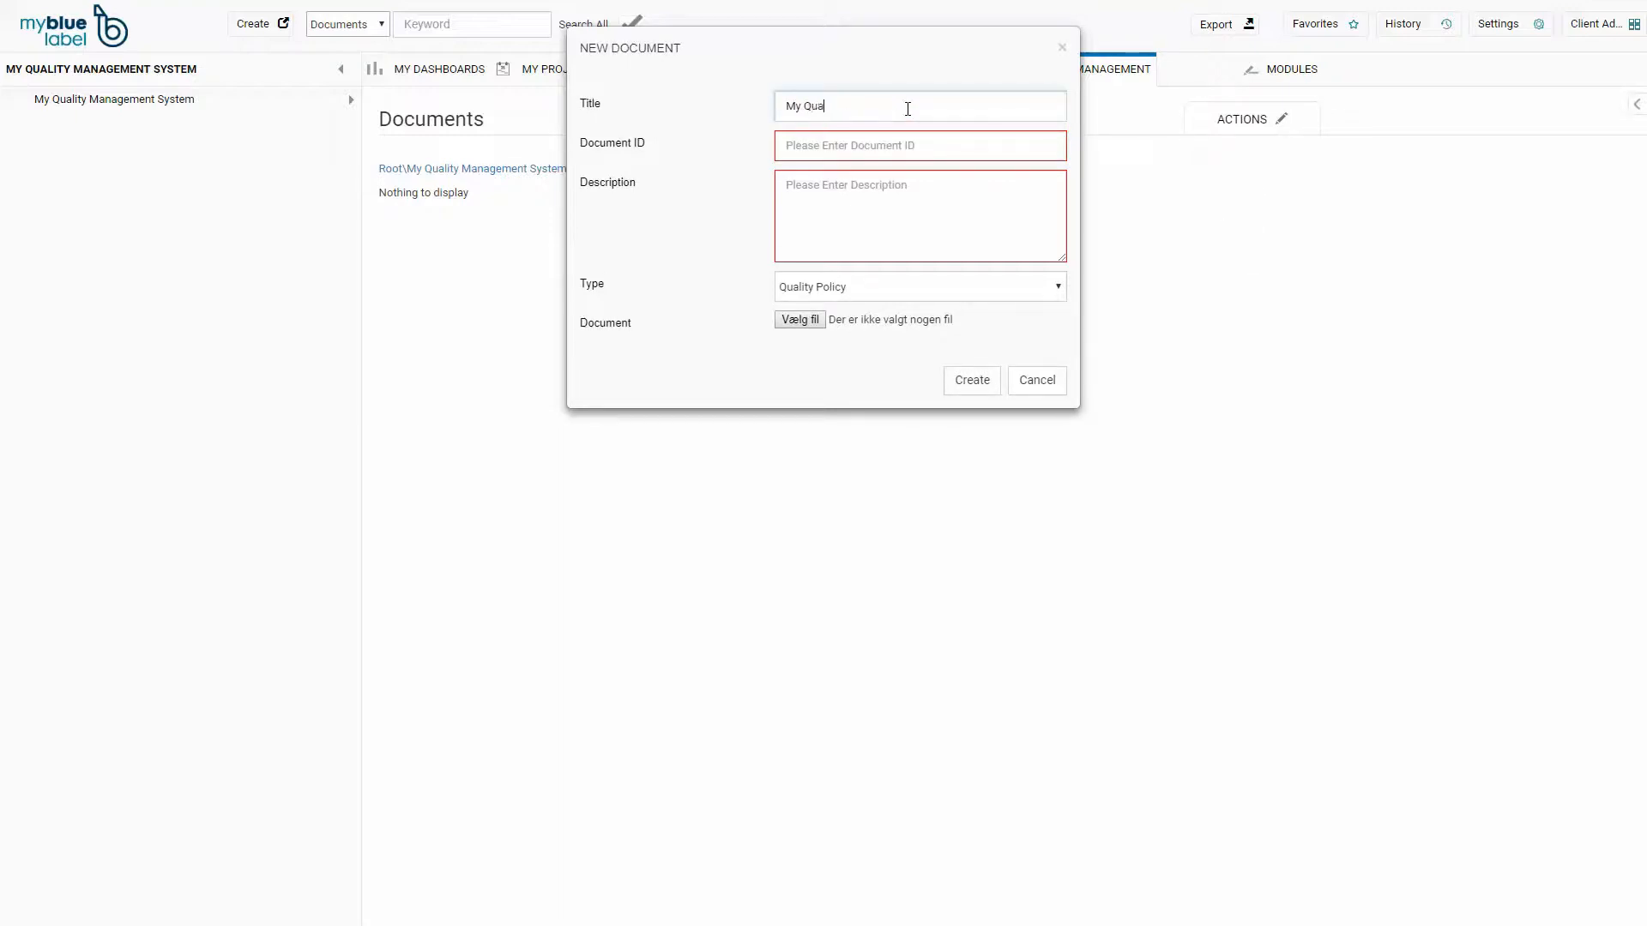
pyautogui.write('lity Policy')
pyautogui.click(905, 150)
pyautogui.write('M')
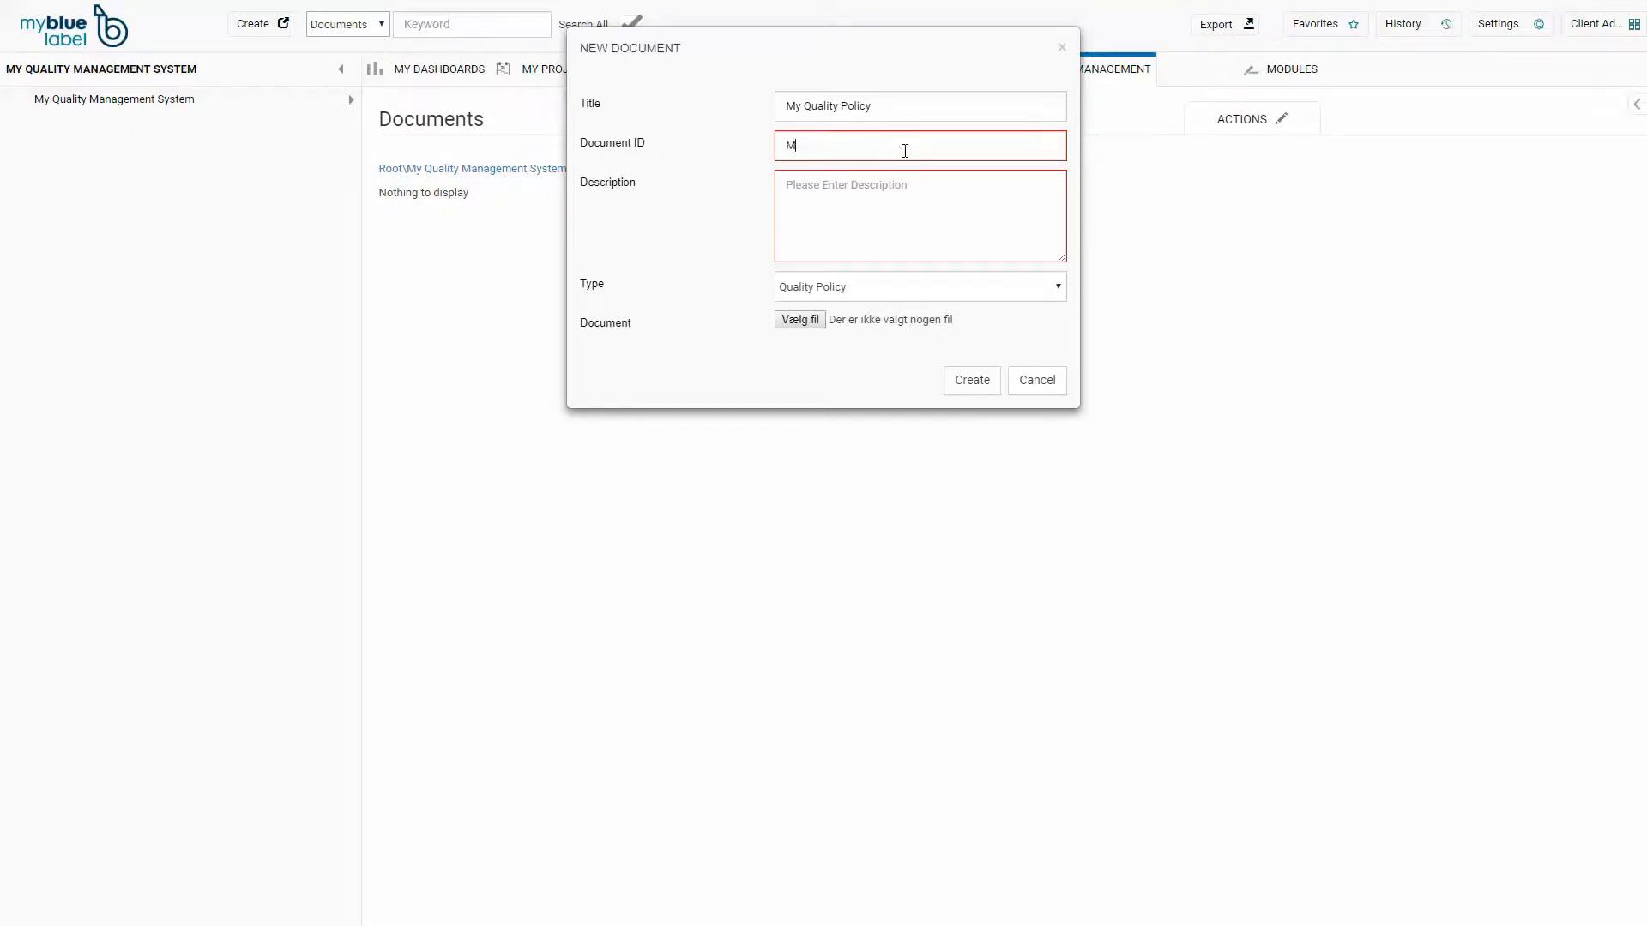
pyautogui.write('Y_001_Q')
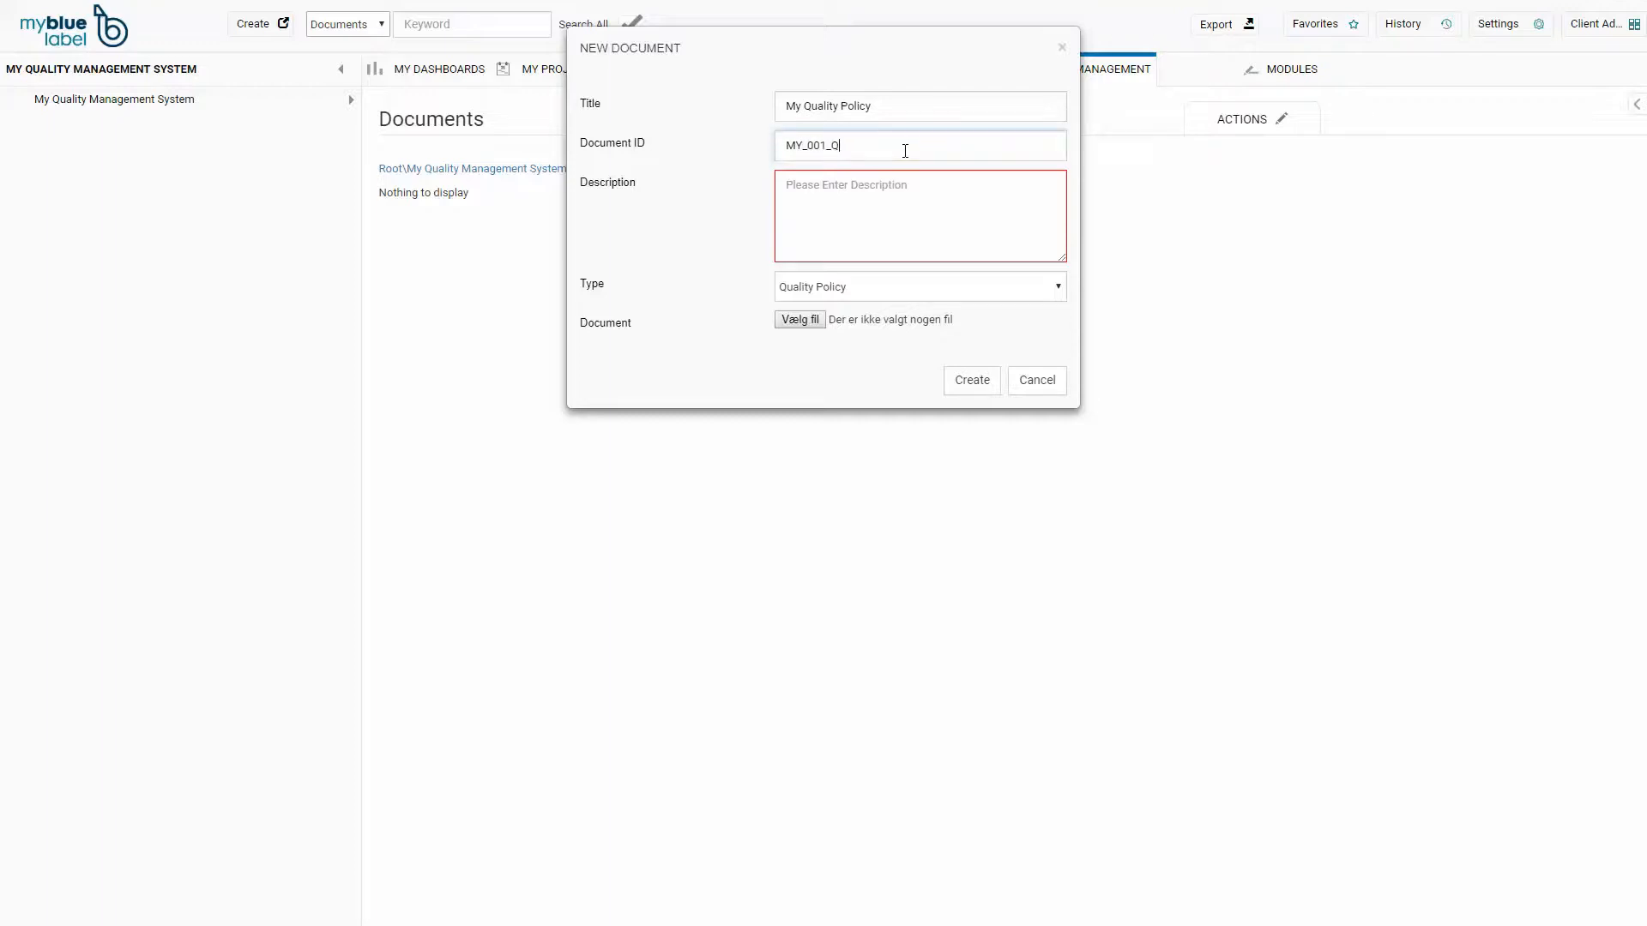
pyautogui.write('P_MBL')
# - Enter the description "- Organization purpose and strategic direction; - Framework for quality objectives; - Commitment to satisfy applicable requirements; - Commitment to continual improve the QMS.", keeping type Quality Policy
pyautogui.click(828, 183)
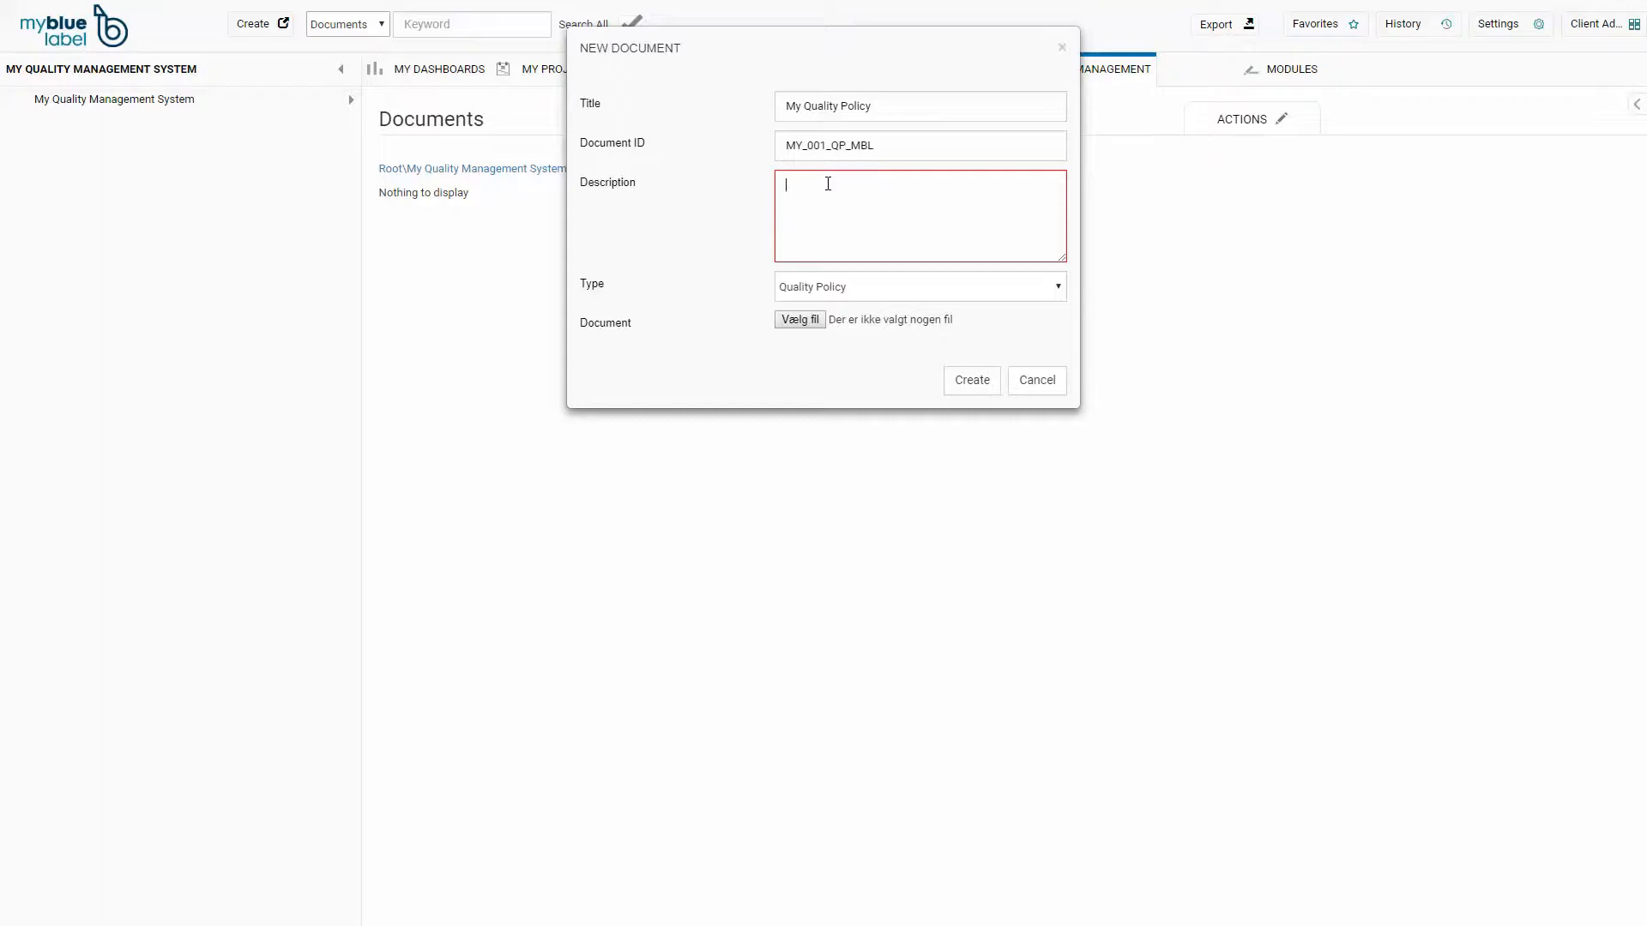
pyautogui.write('- Organization  purpose and strategic direction; - Framework for quality objectives; - Commitment to satisfy applicable requirements; - Commitment to continual improve the QMS.')
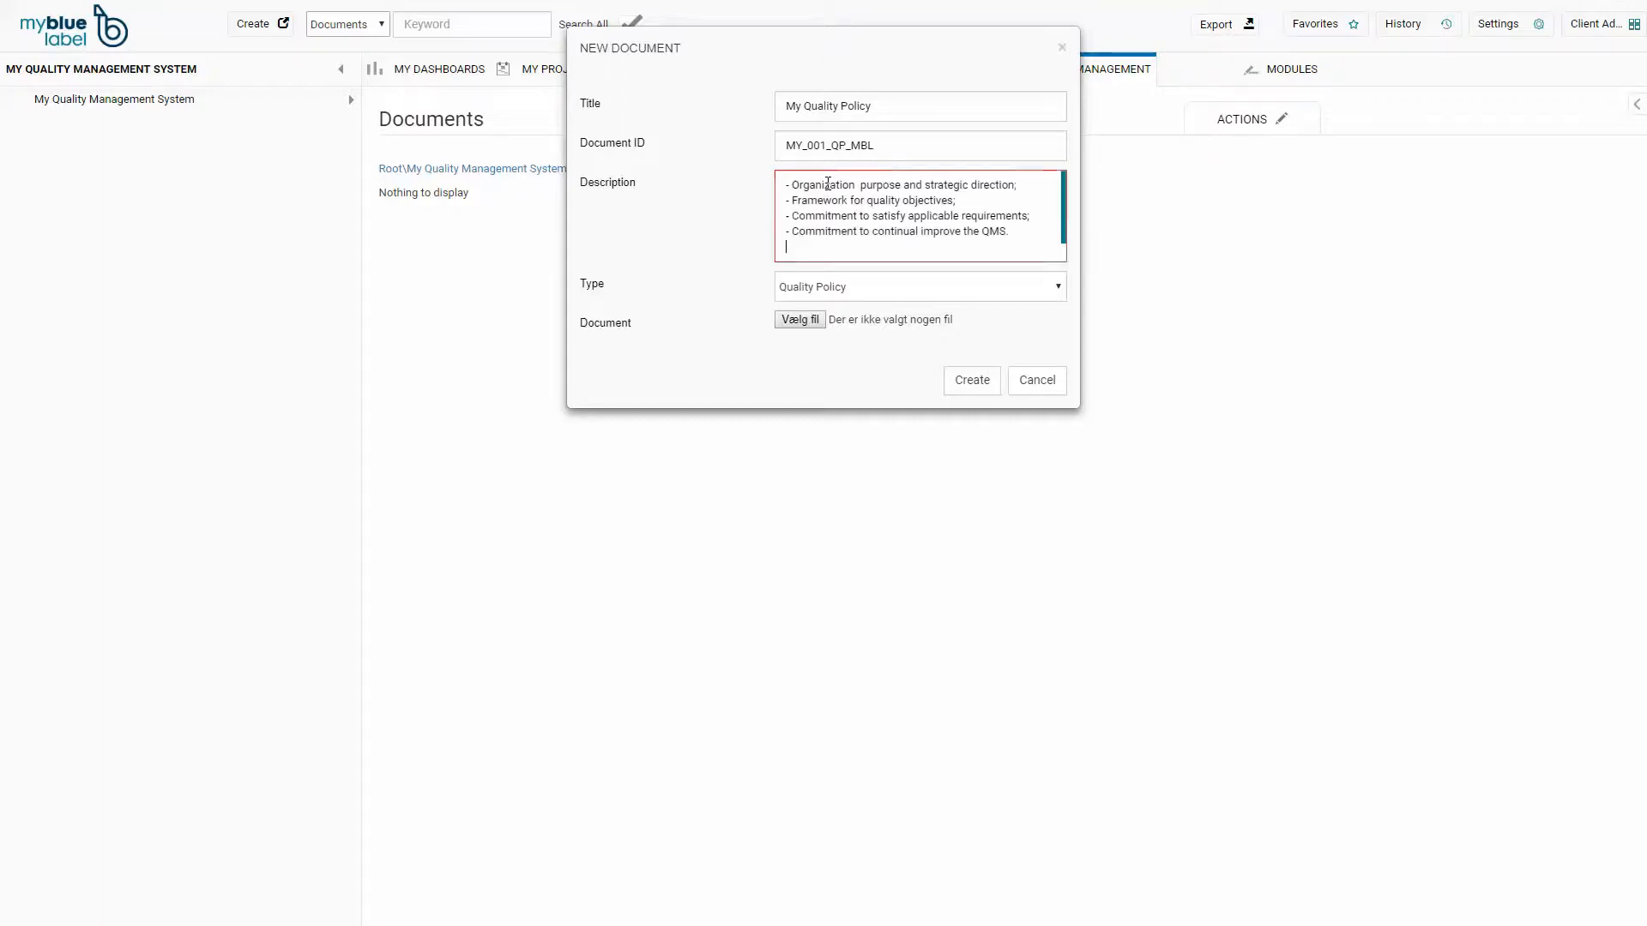
pyautogui.click(855, 295)
# - Attach the file "QMS_001_QP_MBL_DEMO - Quality Policy.docx" from the Desktop and create the document
pyautogui.click(800, 320)
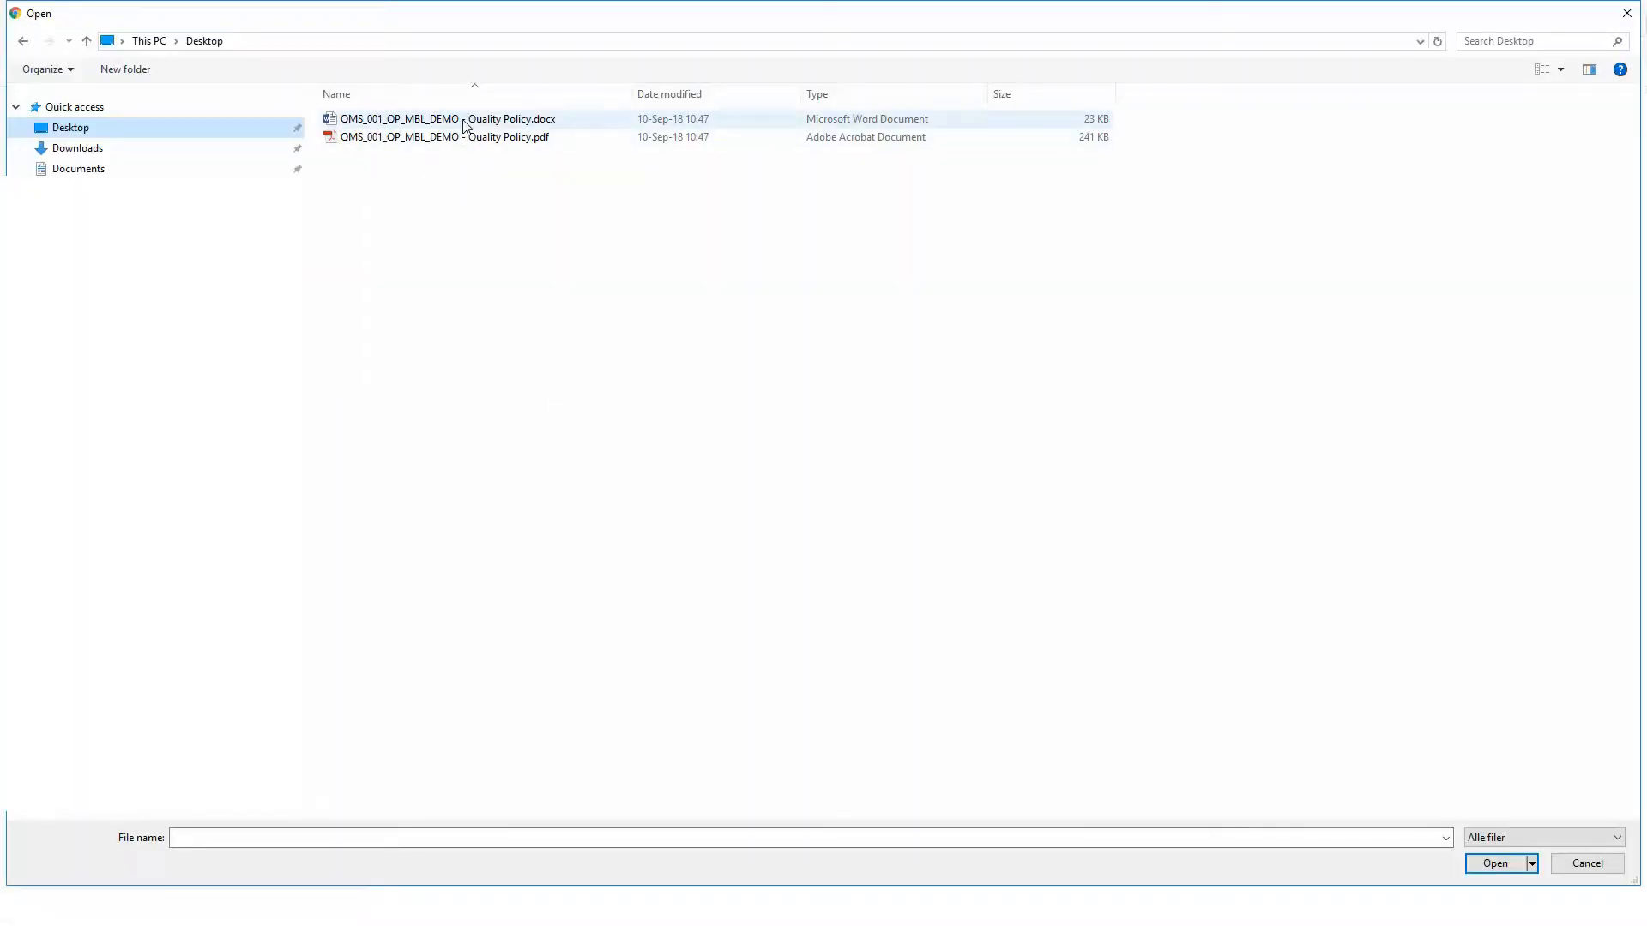
pyautogui.doubleClick(463, 120)
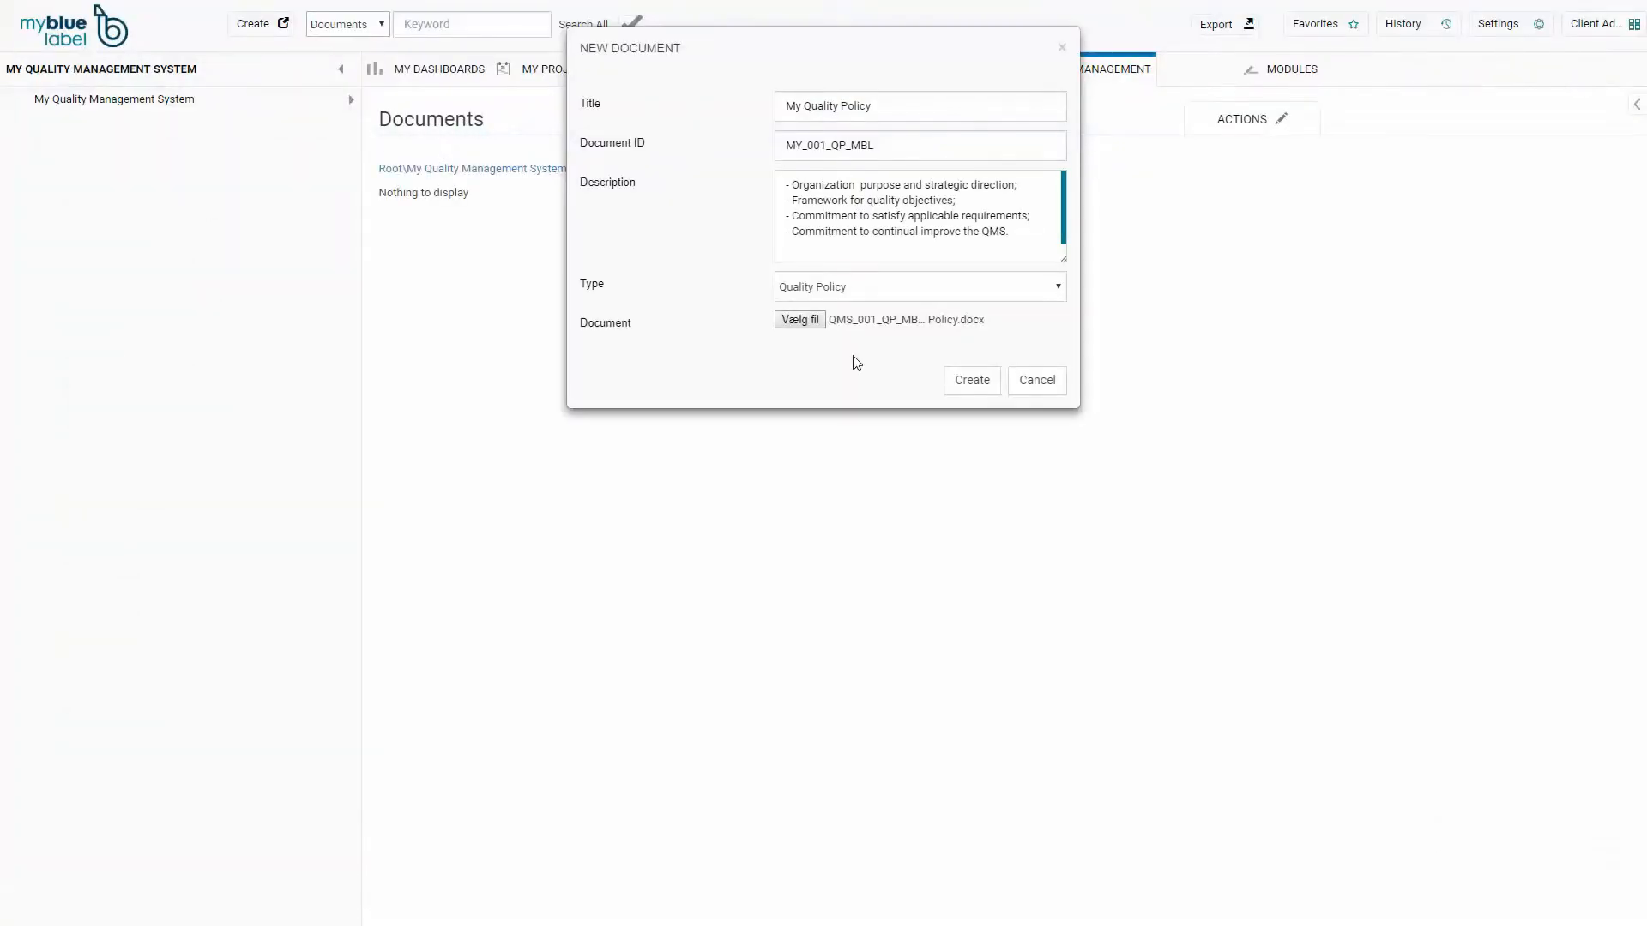
pyautogui.click(973, 384)
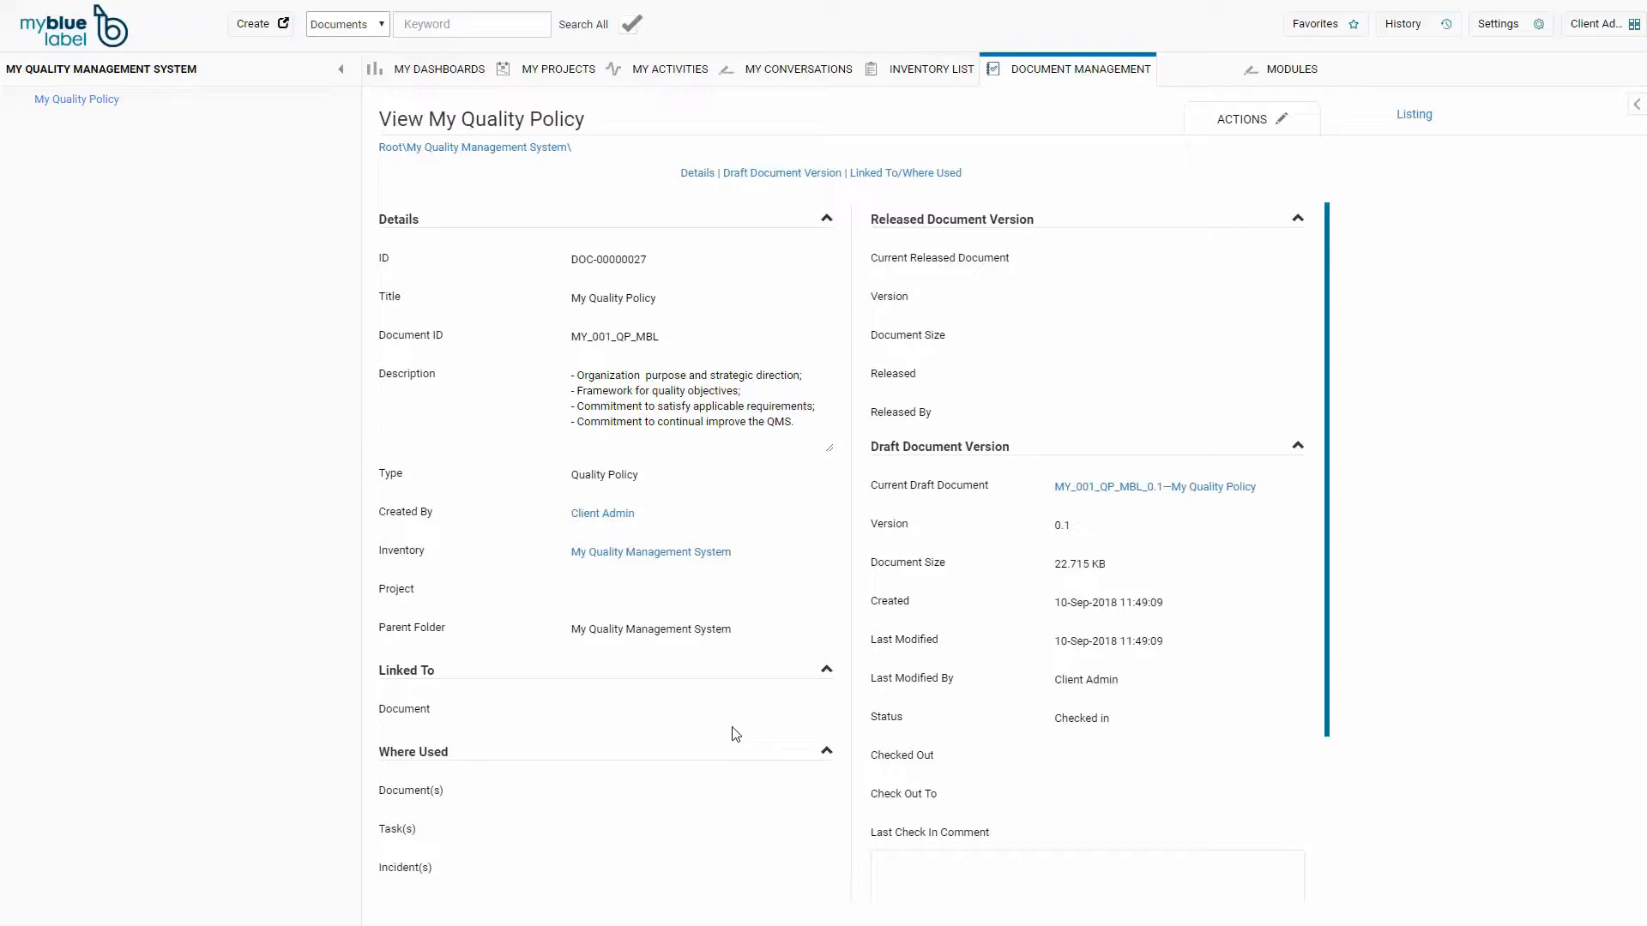
pyautogui.scroll(-3, 739, 729)
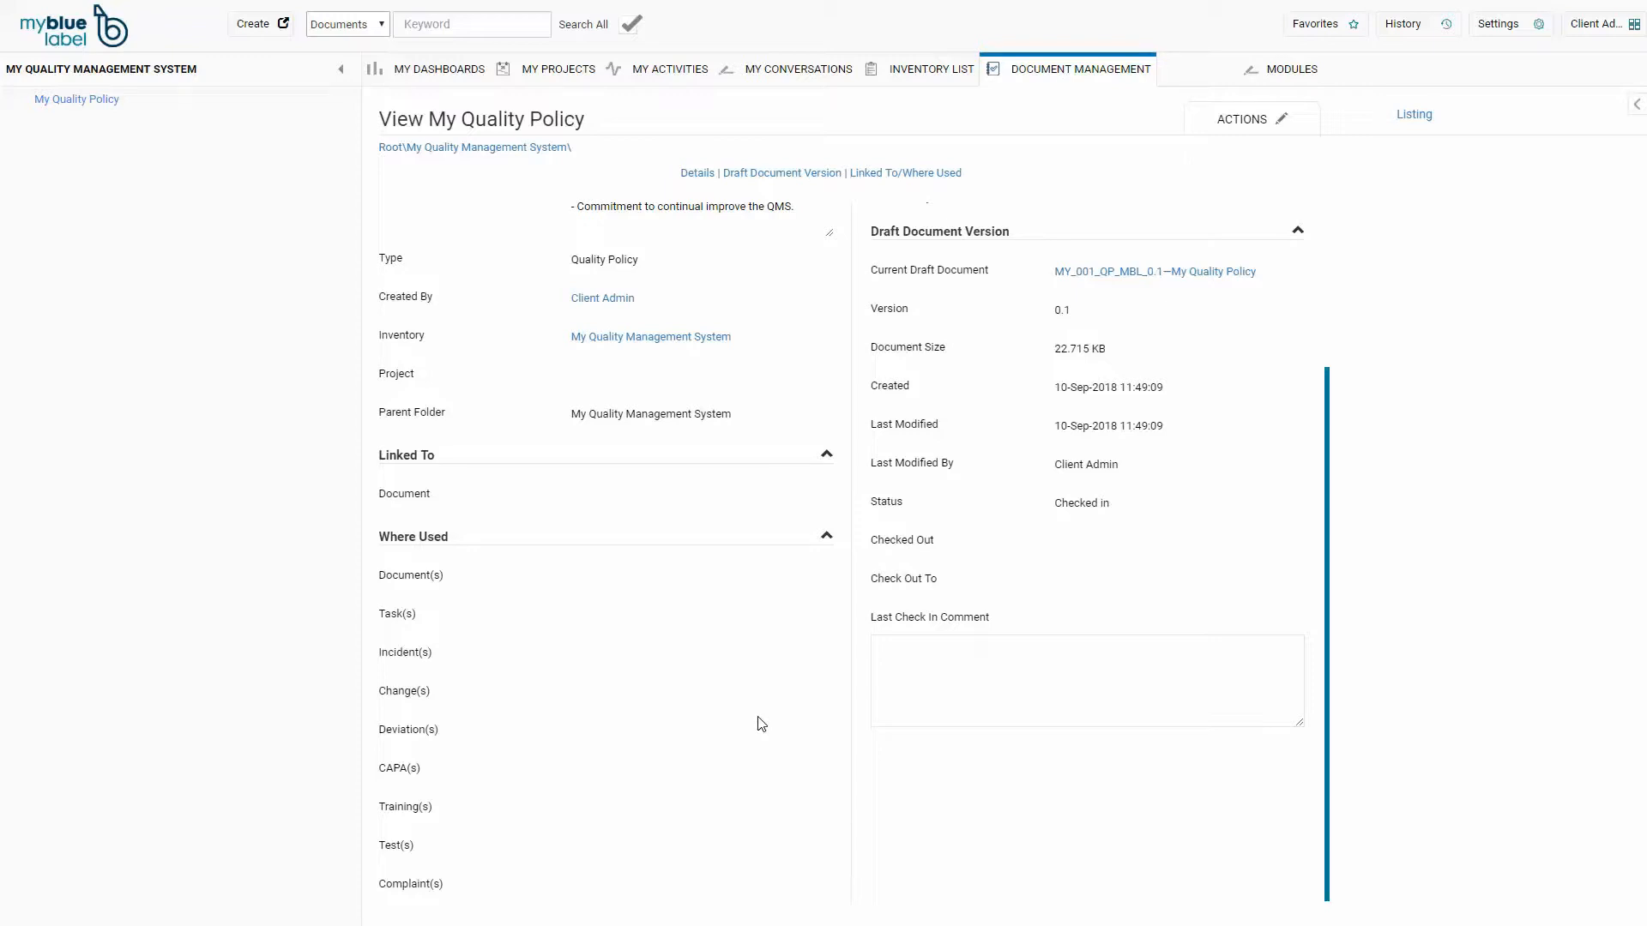
# - Link the My Quality Policy document to the recently visited Quality Policy task as its project document and save the task
pyautogui.click(1413, 28)
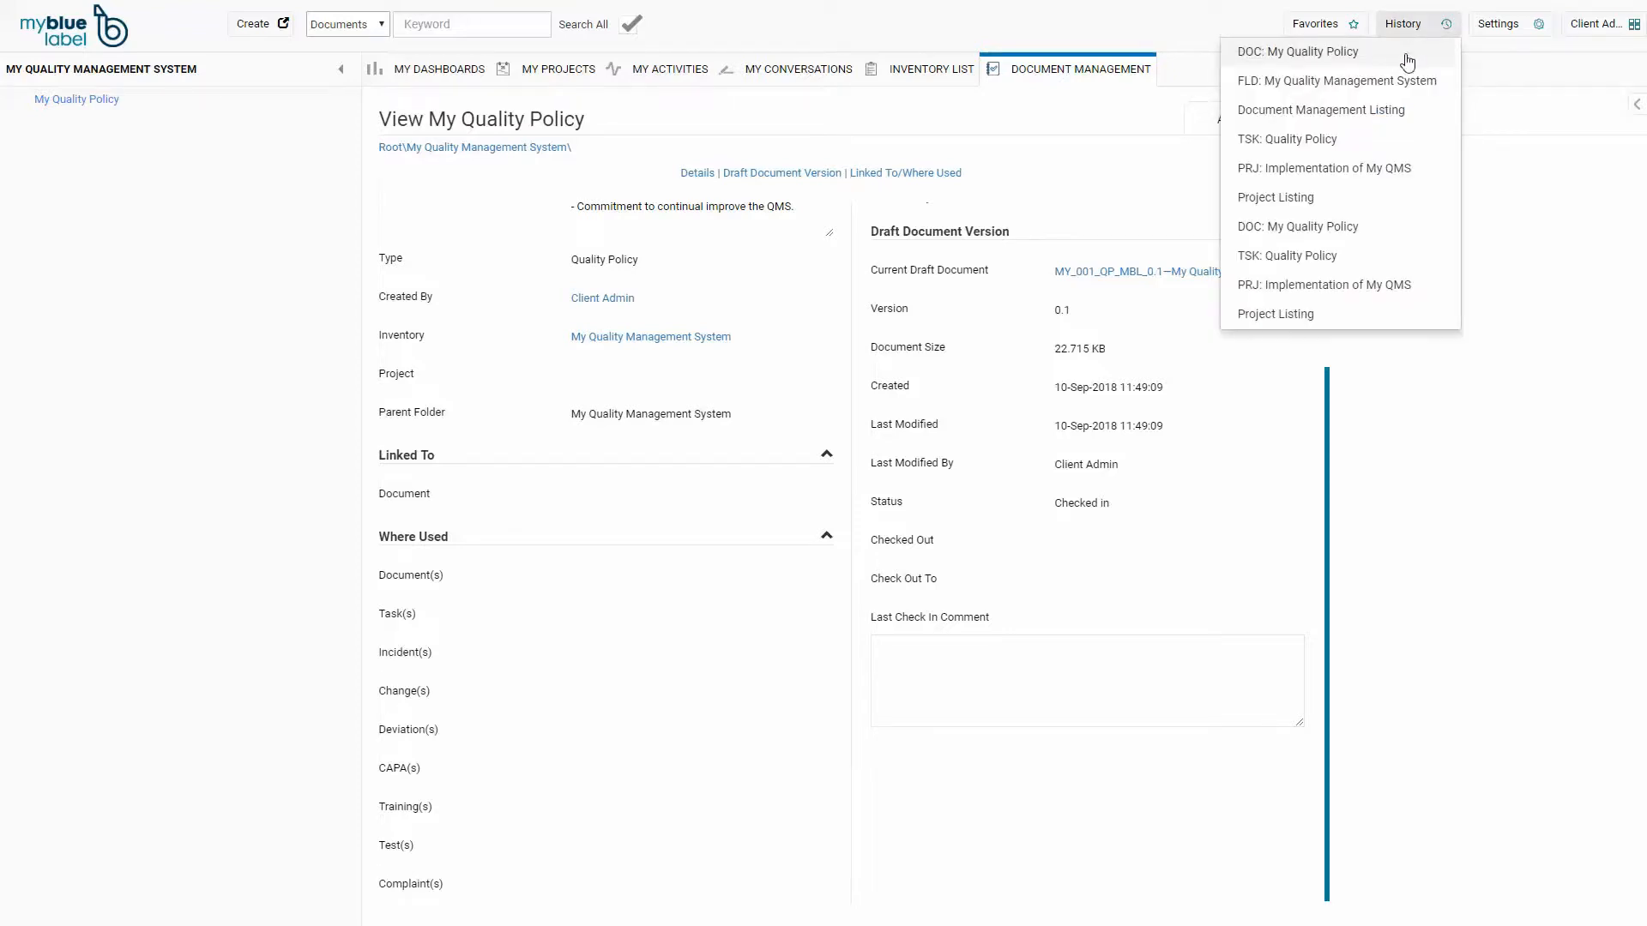
pyautogui.click(1402, 141)
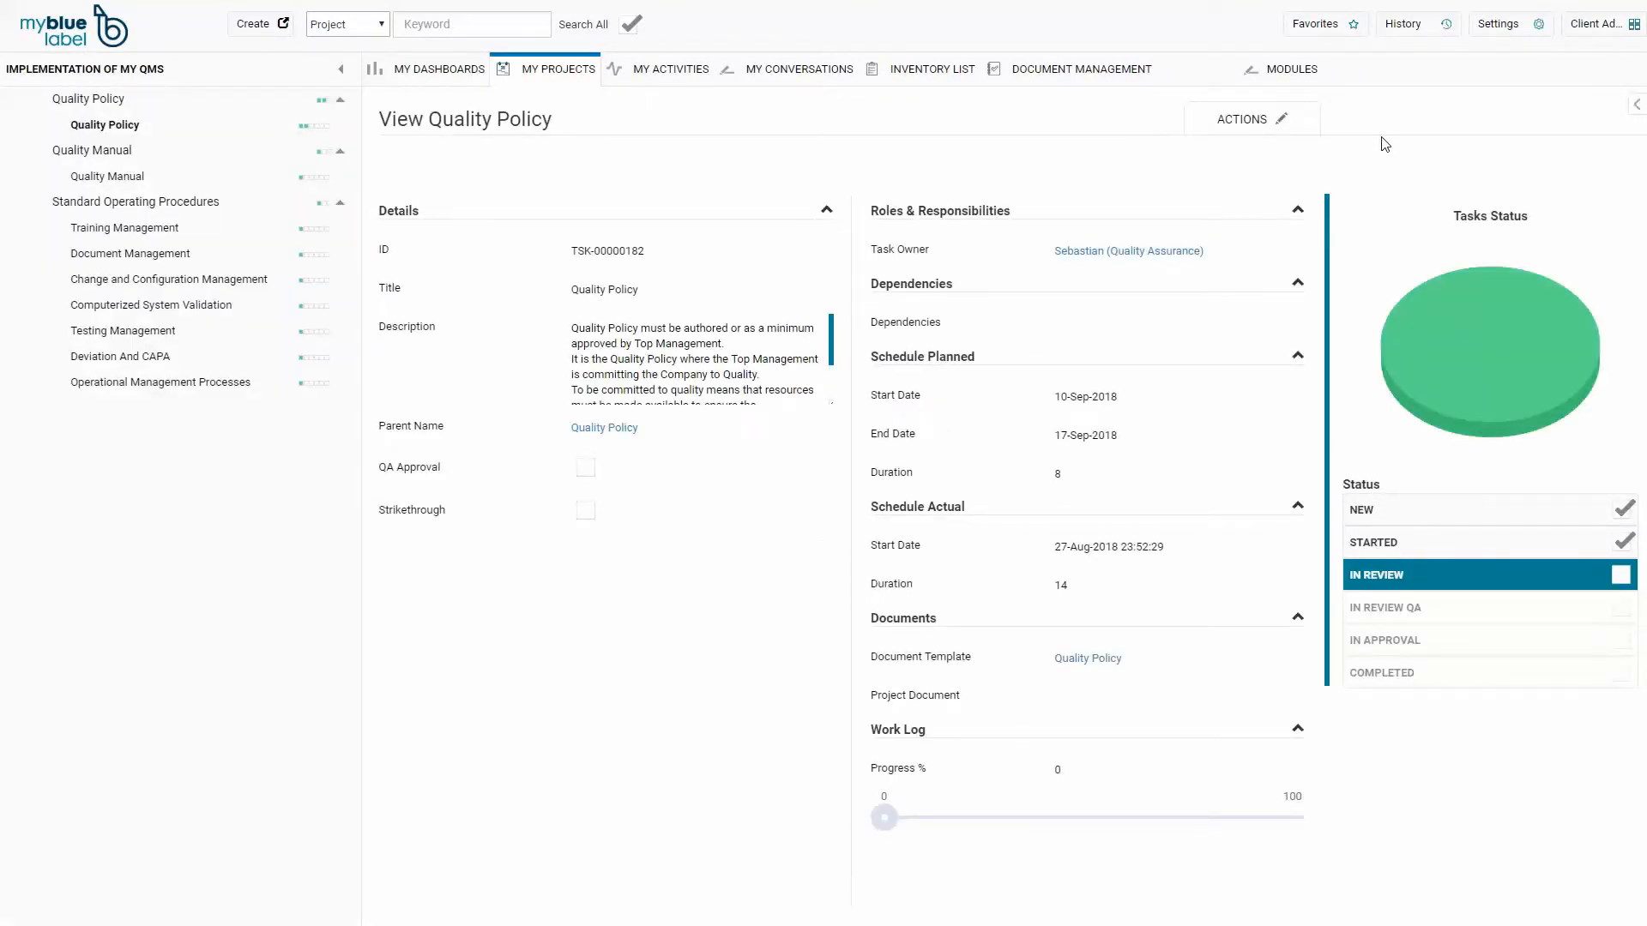
pyautogui.click(1258, 160)
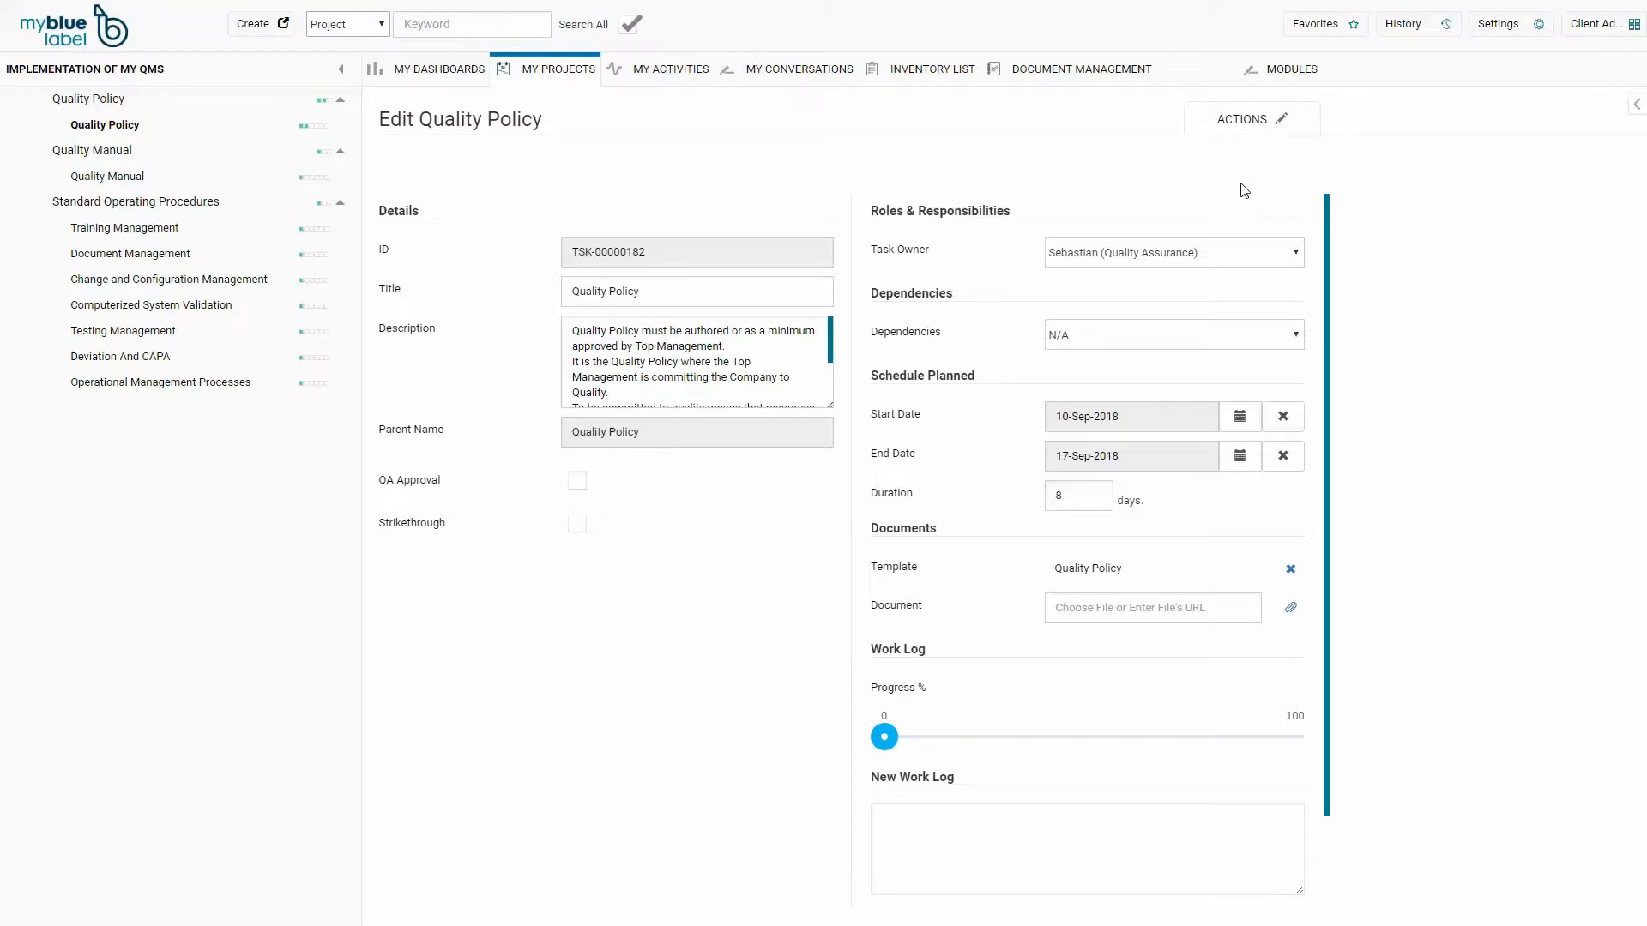
pyautogui.click(1291, 611)
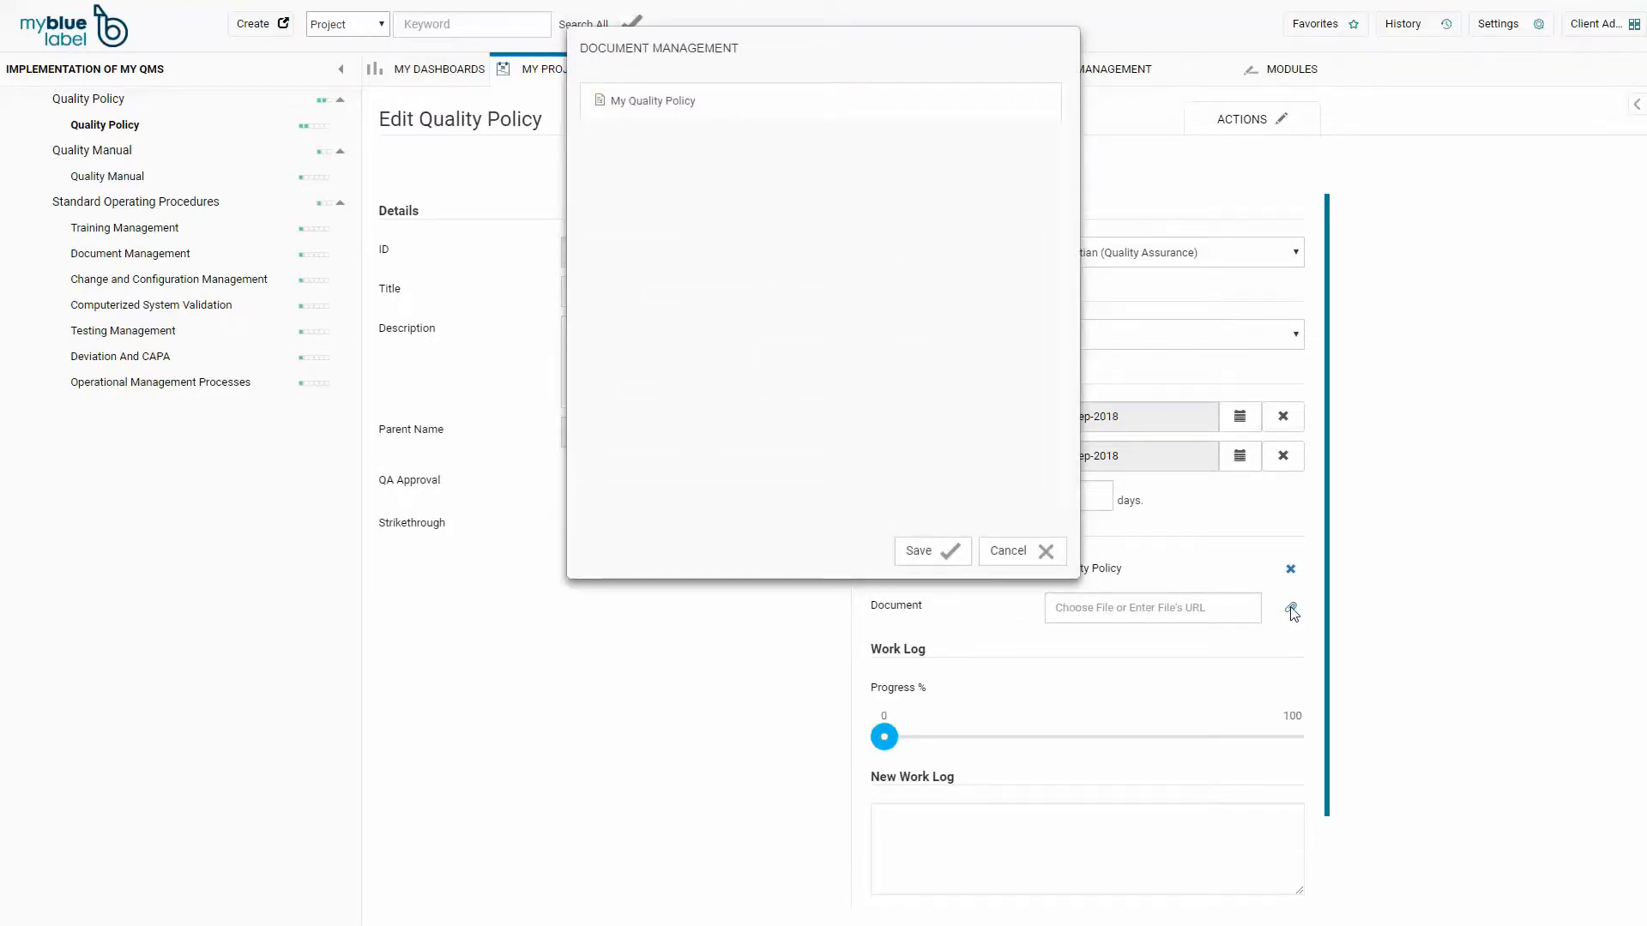
pyautogui.click(939, 115)
pyautogui.click(935, 558)
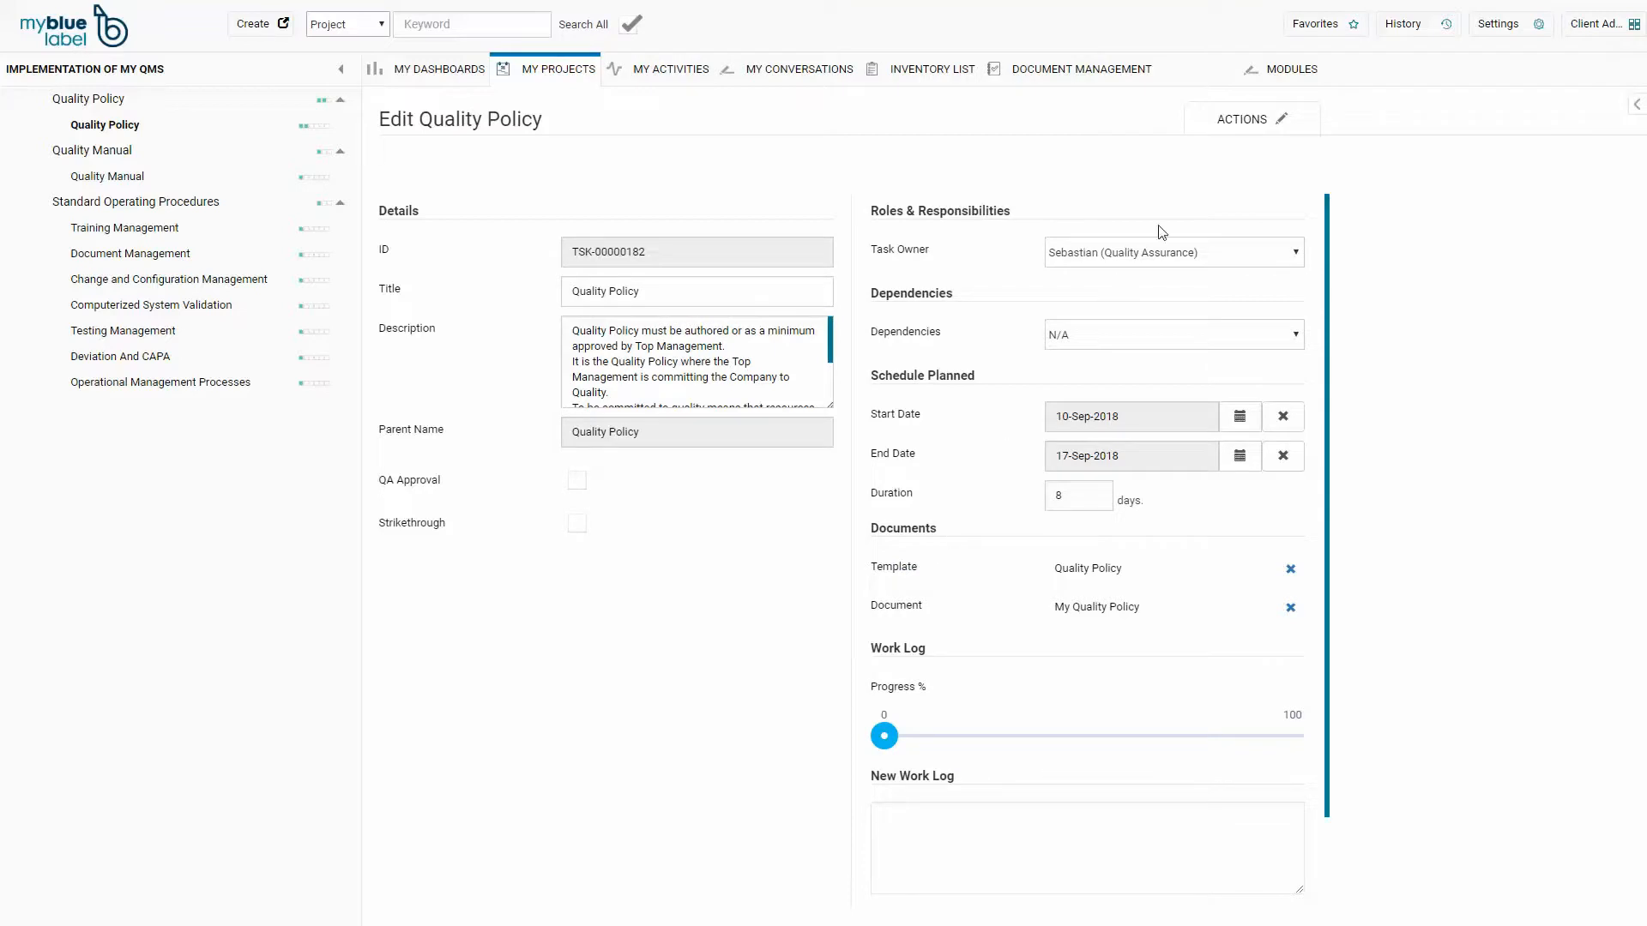
pyautogui.moveTo(1257, 127)
pyautogui.click(1259, 156)
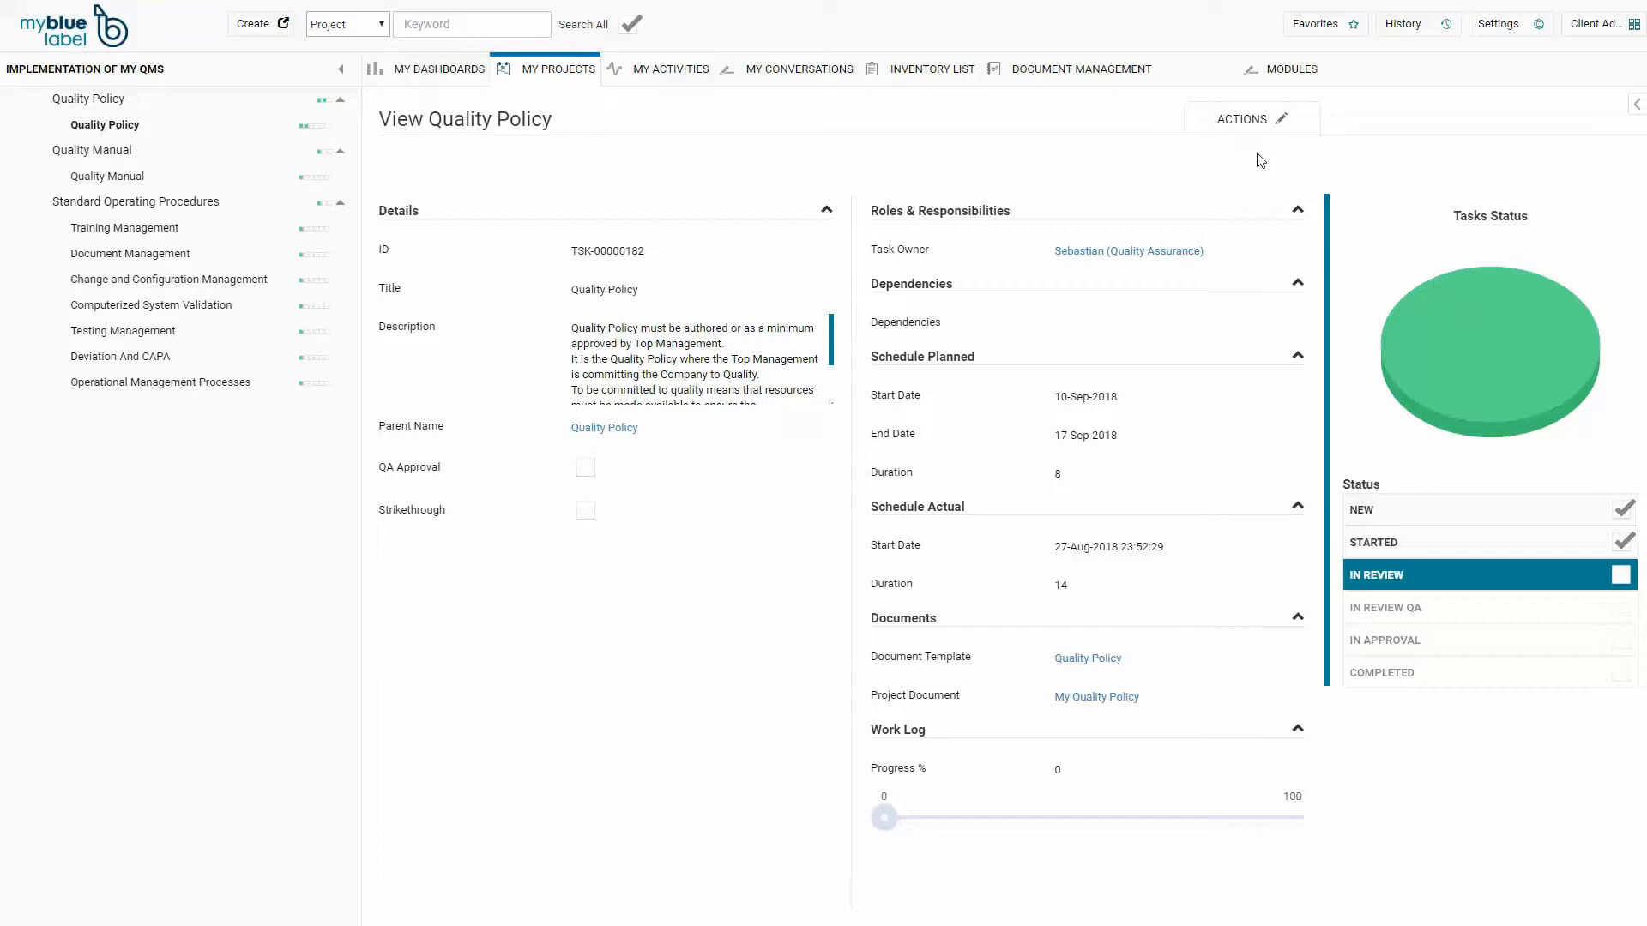
# - Follow the links between the Quality Policy task and its project document in both directions, ending on the document
pyautogui.click(1082, 697)
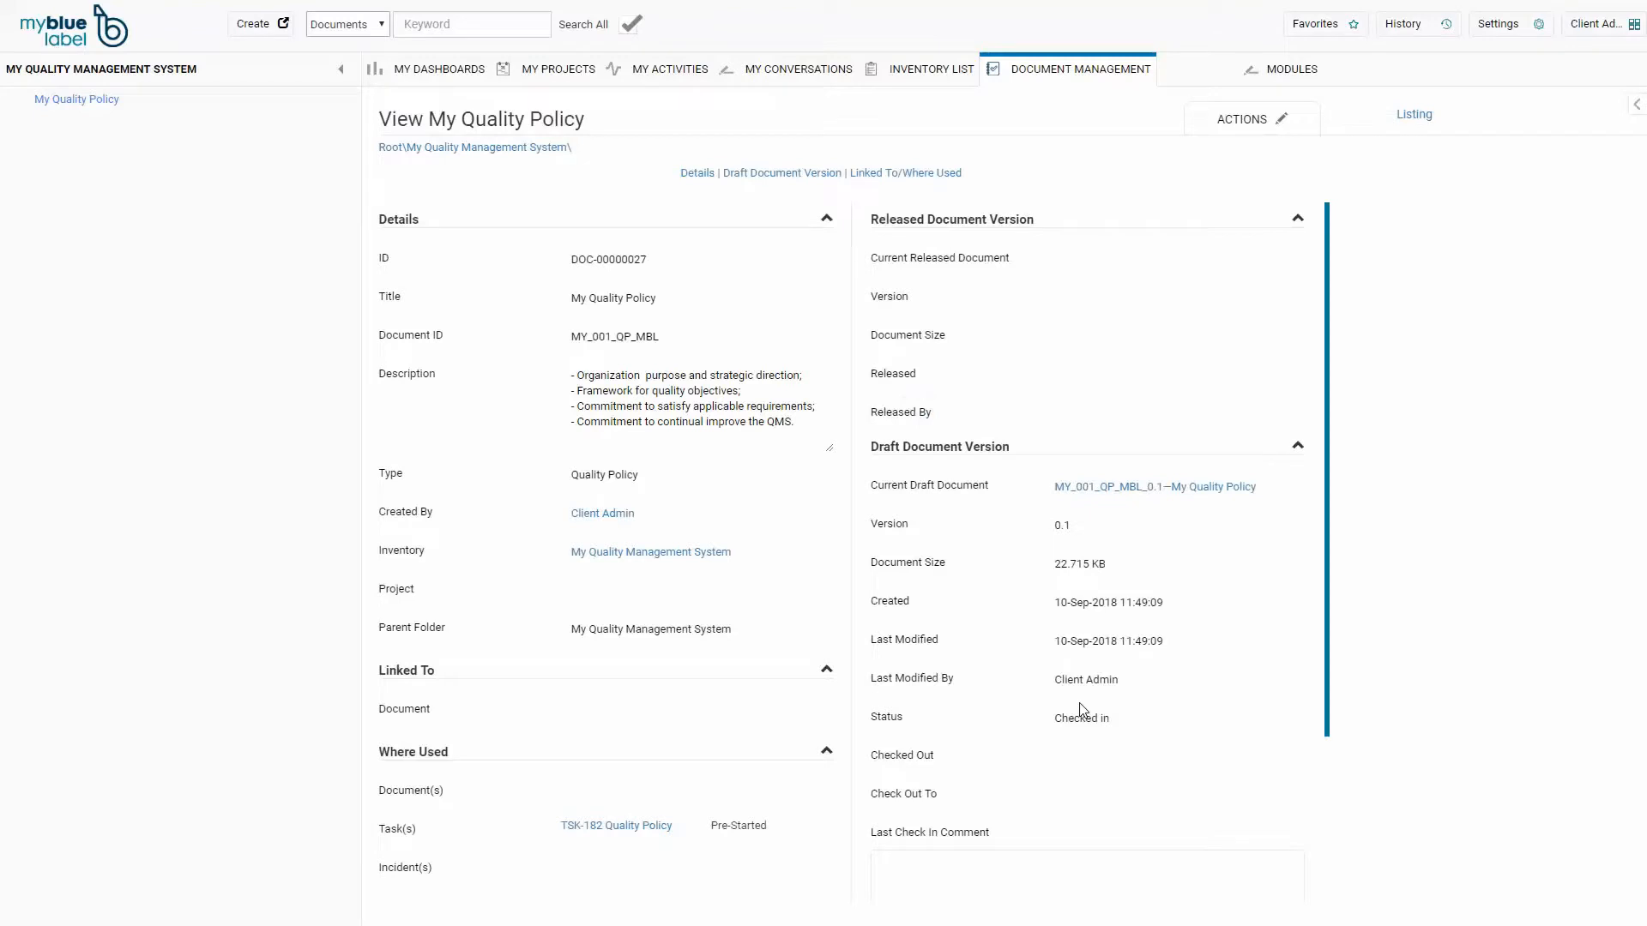
pyautogui.click(657, 828)
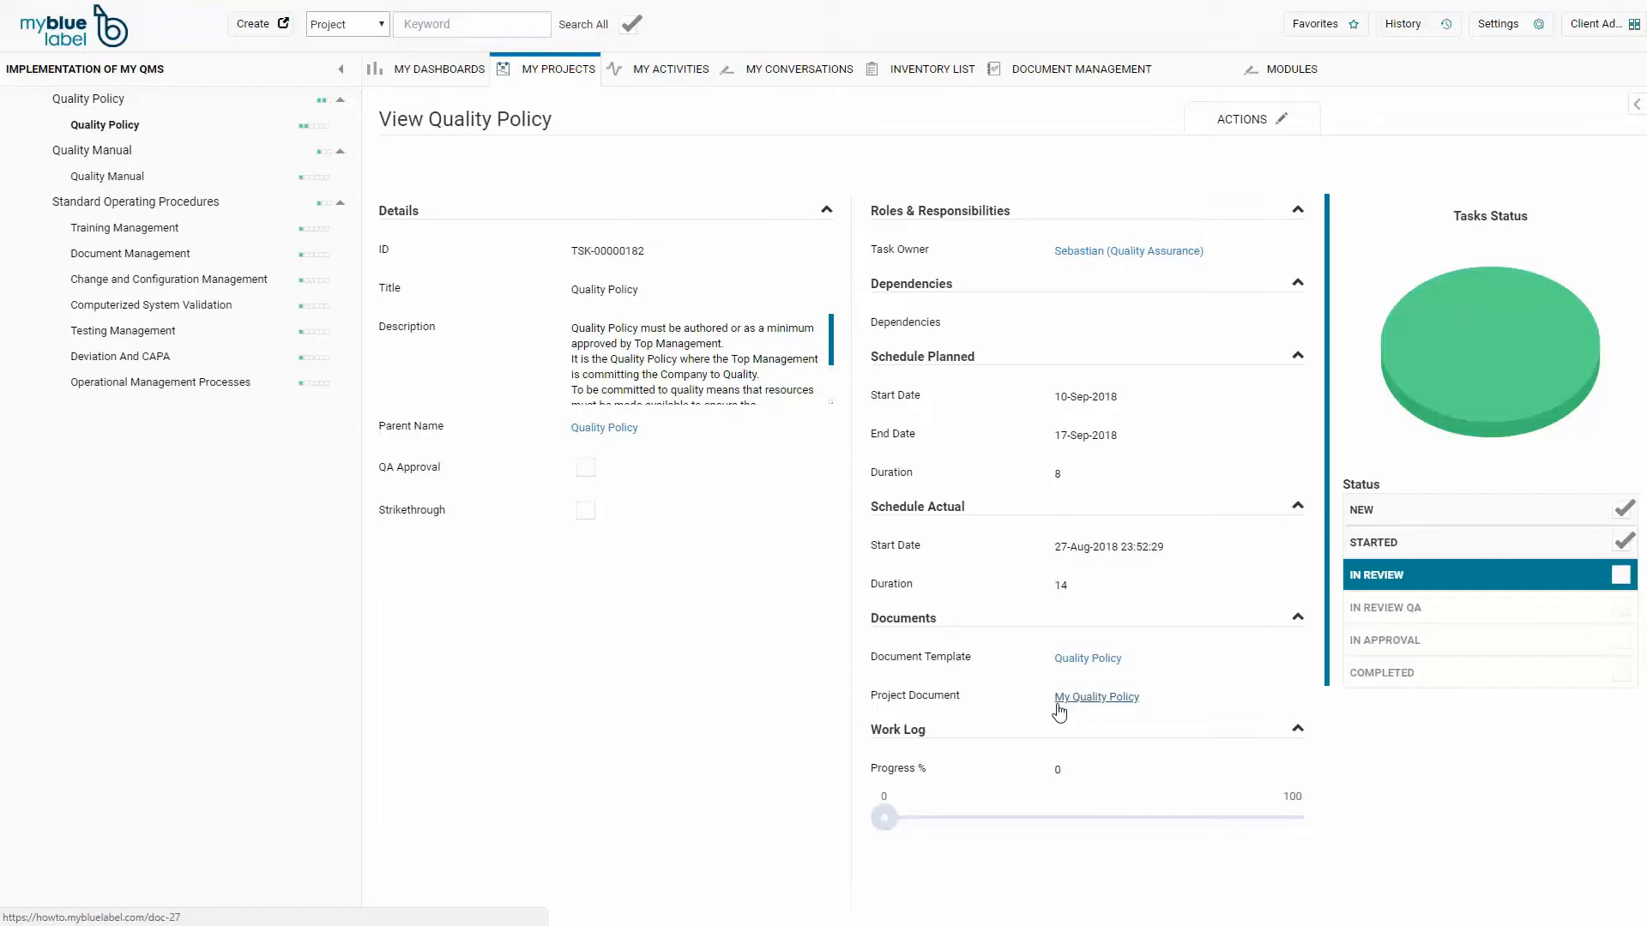
pyautogui.click(1060, 698)
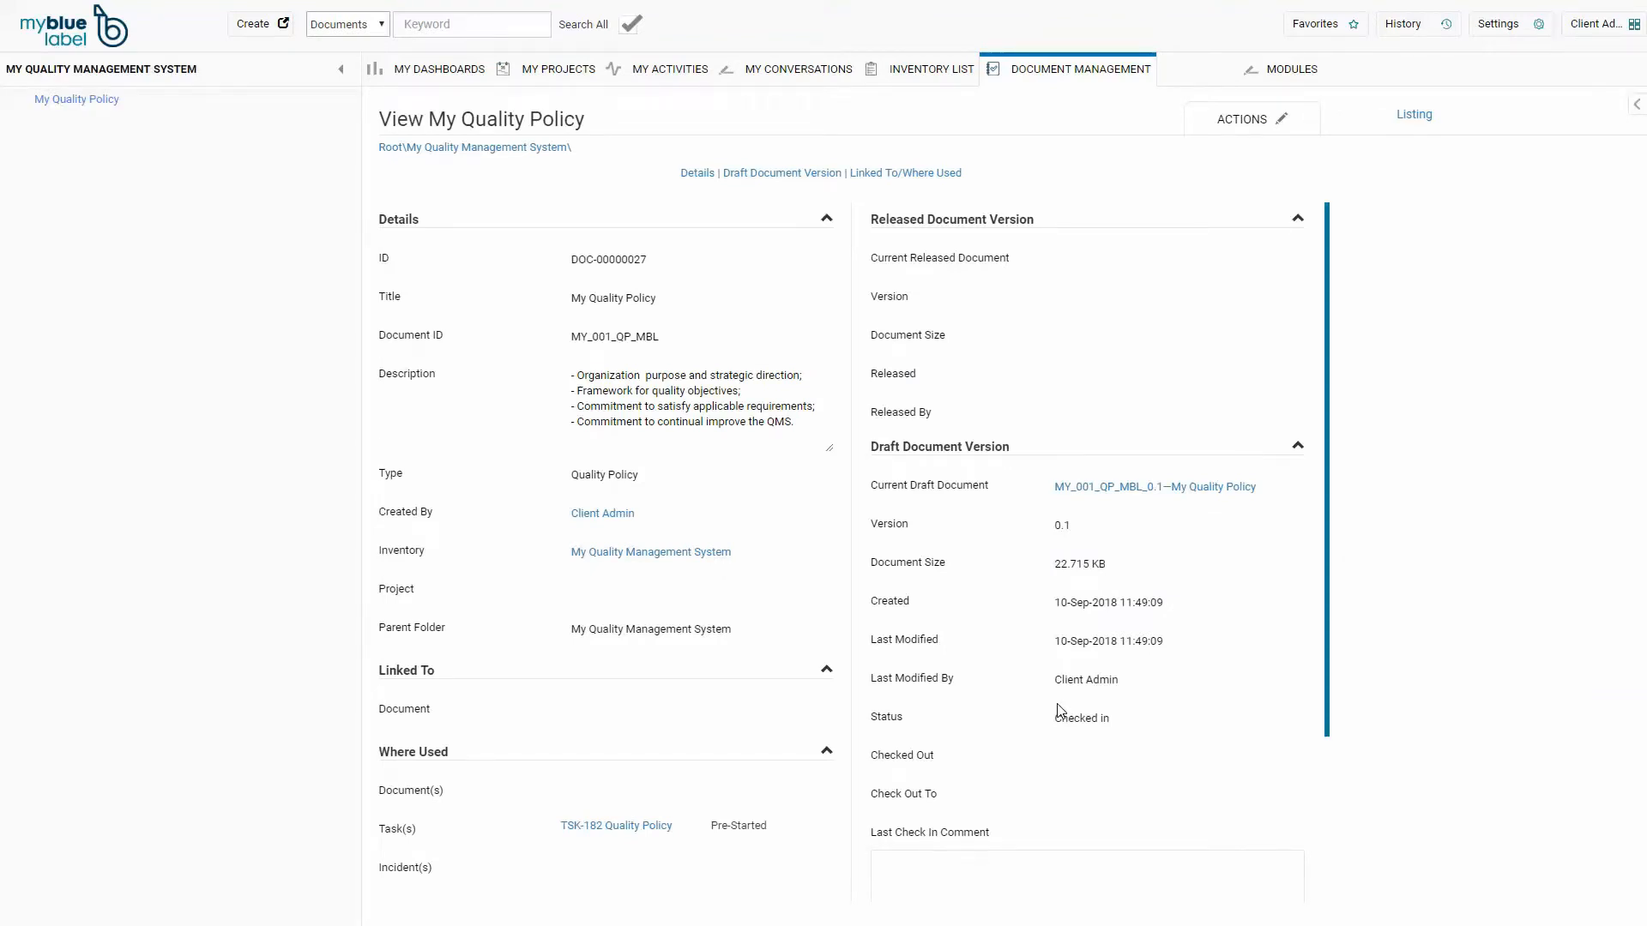
# - Check out the My Quality Policy document and confirm the check-out
pyautogui.click(1236, 127)
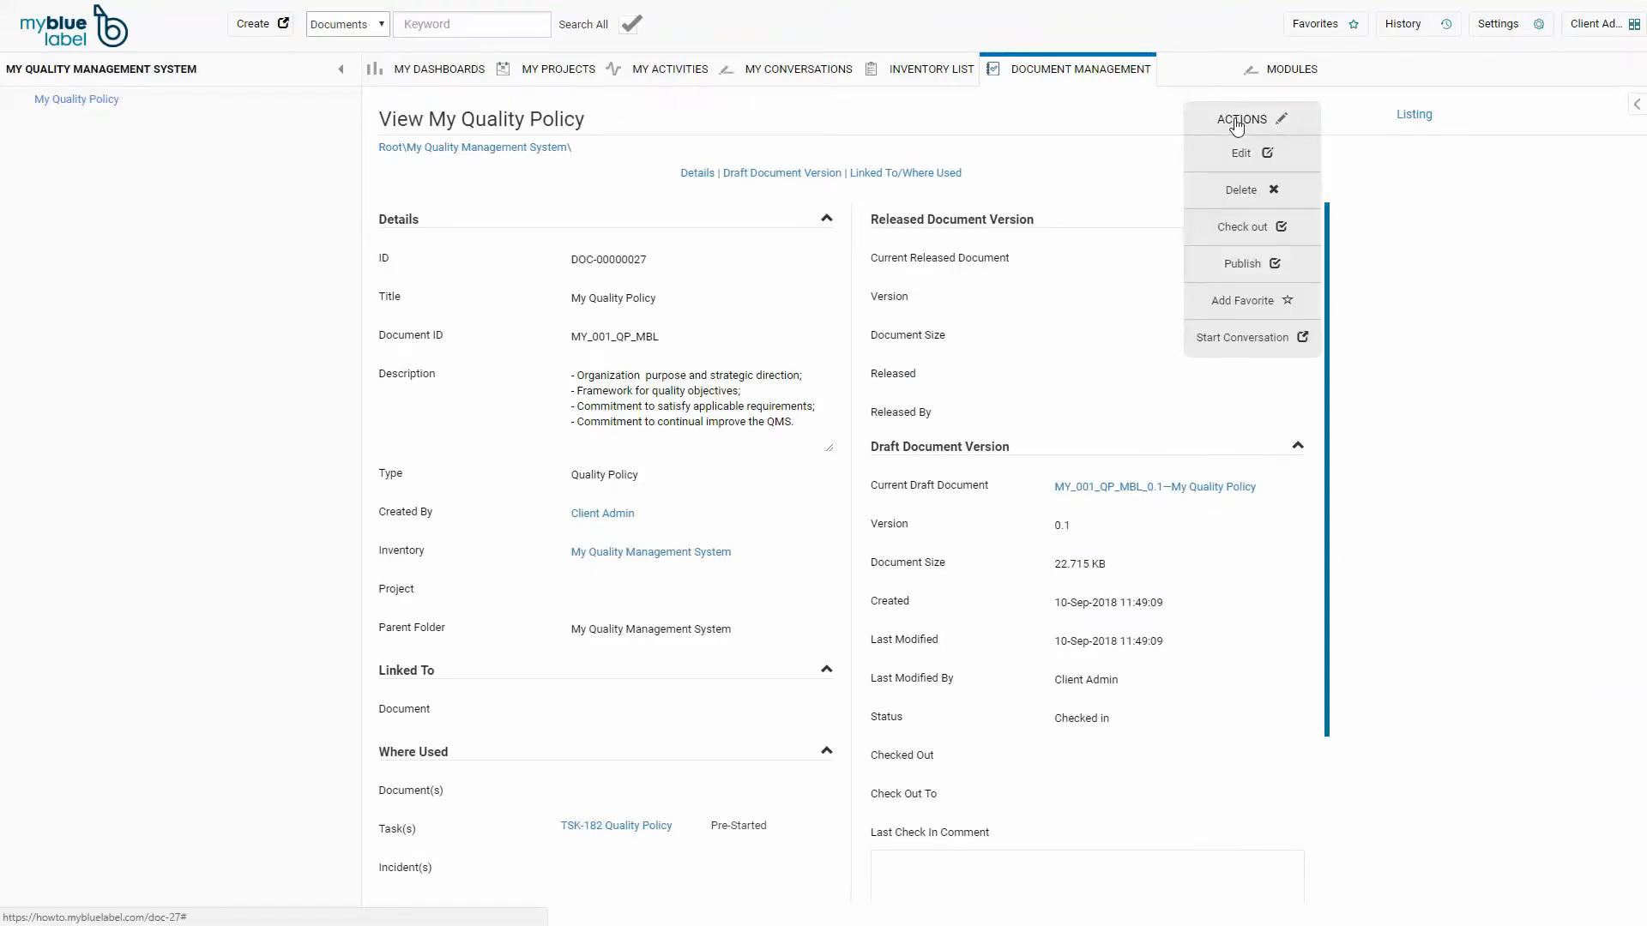
pyautogui.click(1242, 227)
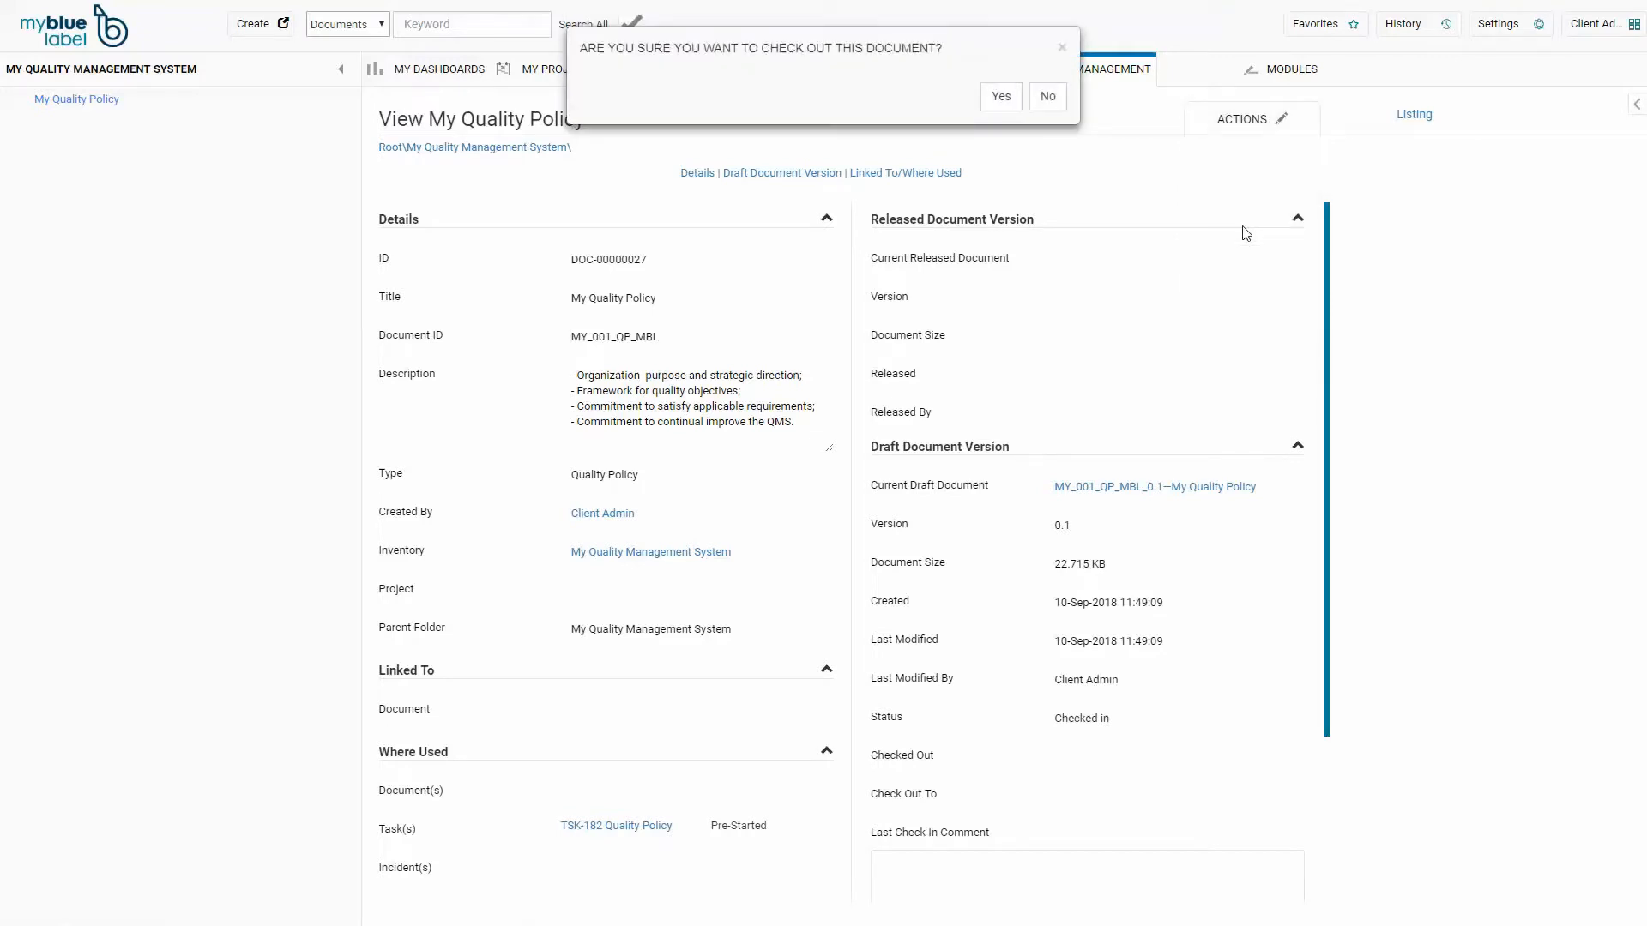
pyautogui.click(998, 97)
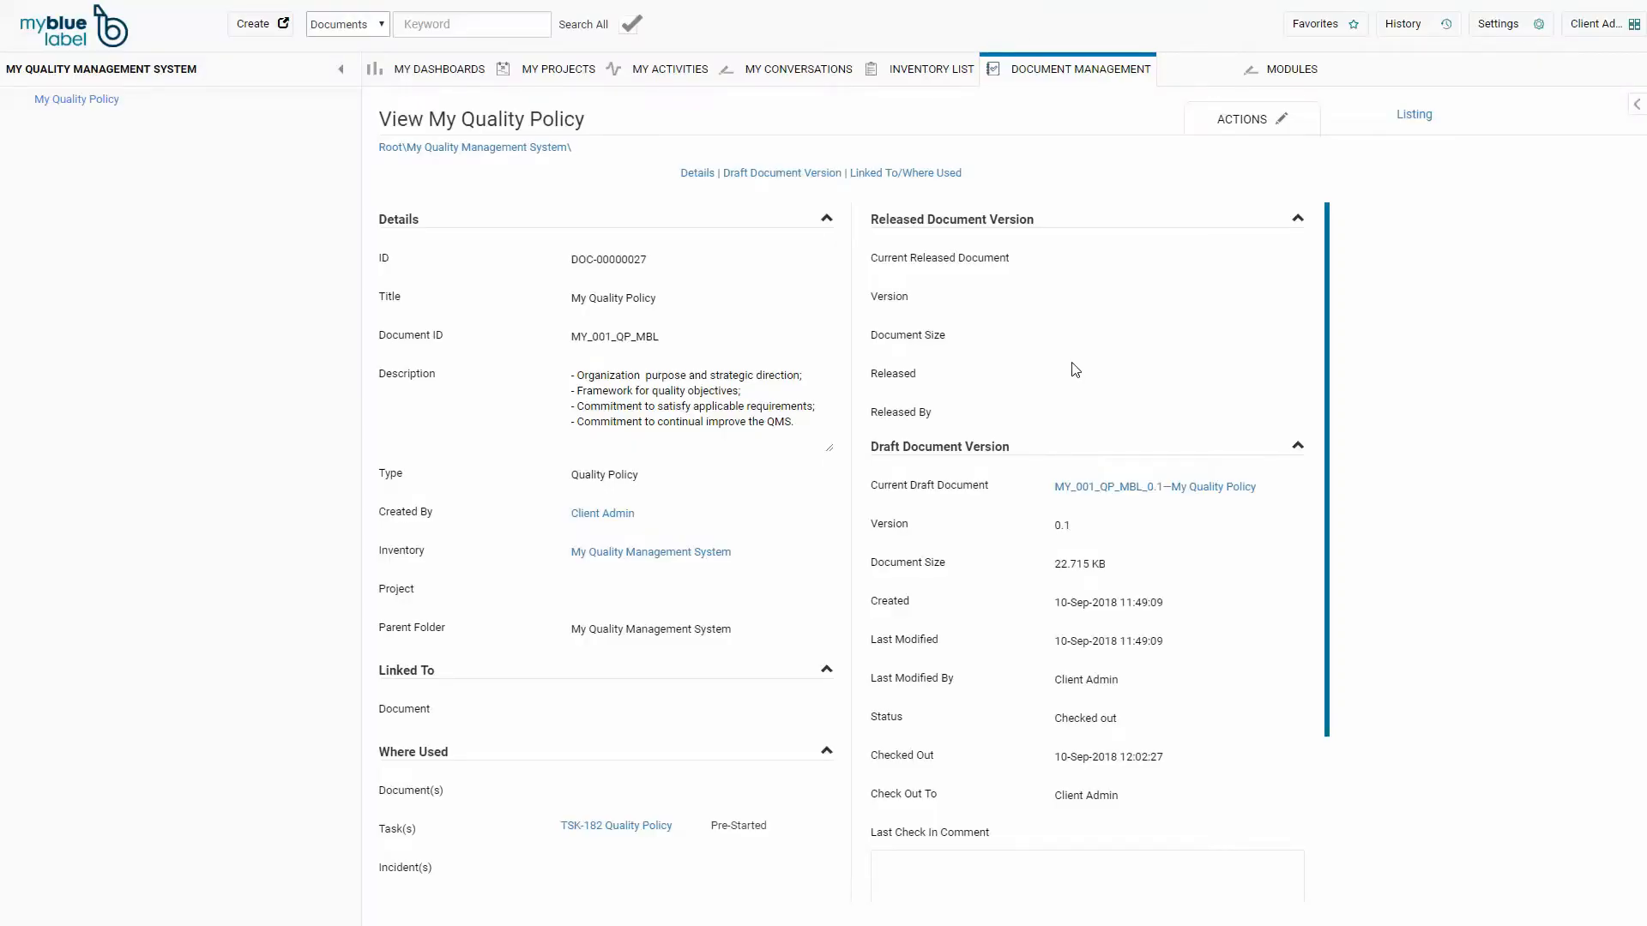
# - Check in the PDF file "QMS_001_QP_MBL_DEMO - Quality Policy.pdf" from the Desktop with the comment "Upload PDF document for signature"
pyautogui.click(1245, 119)
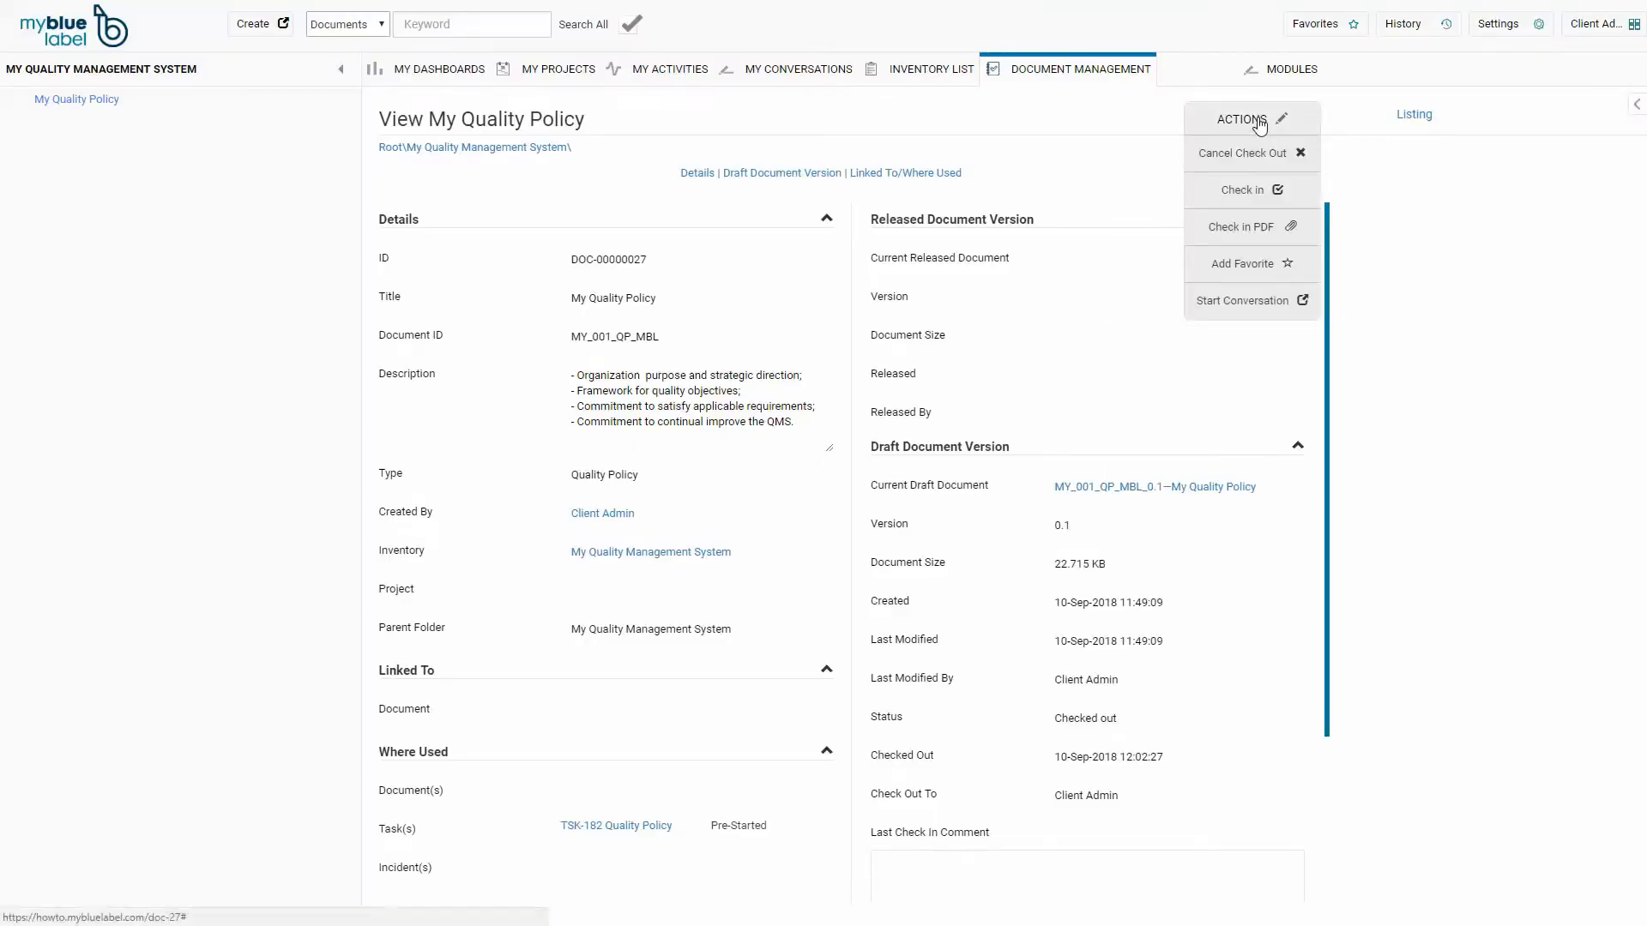
pyautogui.click(1243, 230)
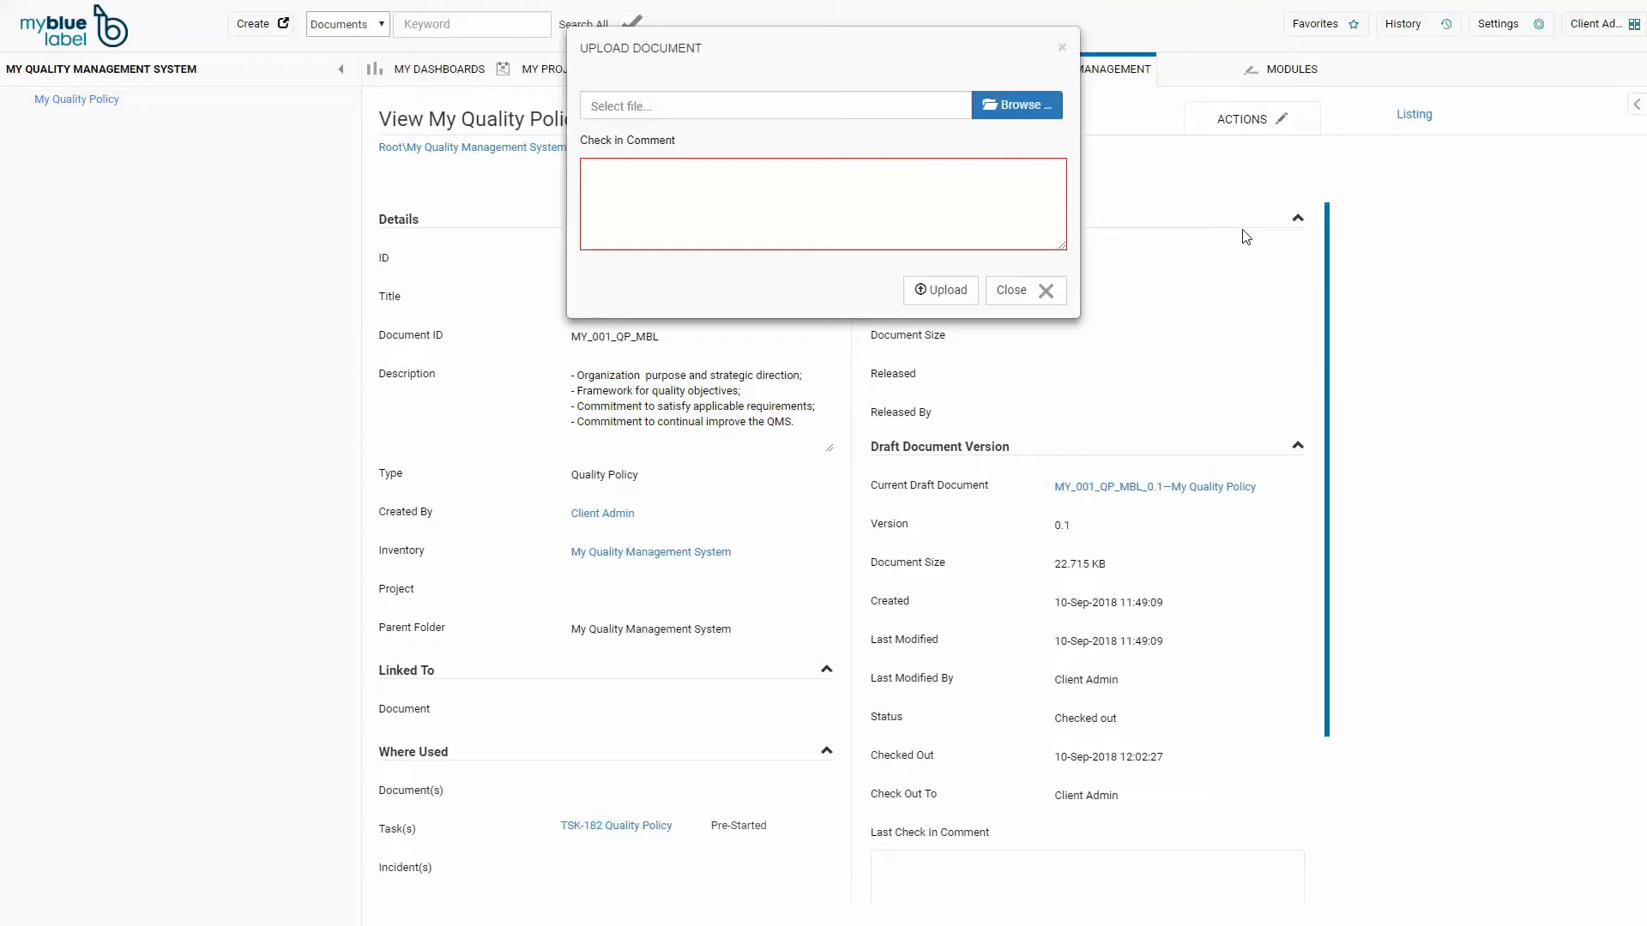
pyautogui.click(1021, 120)
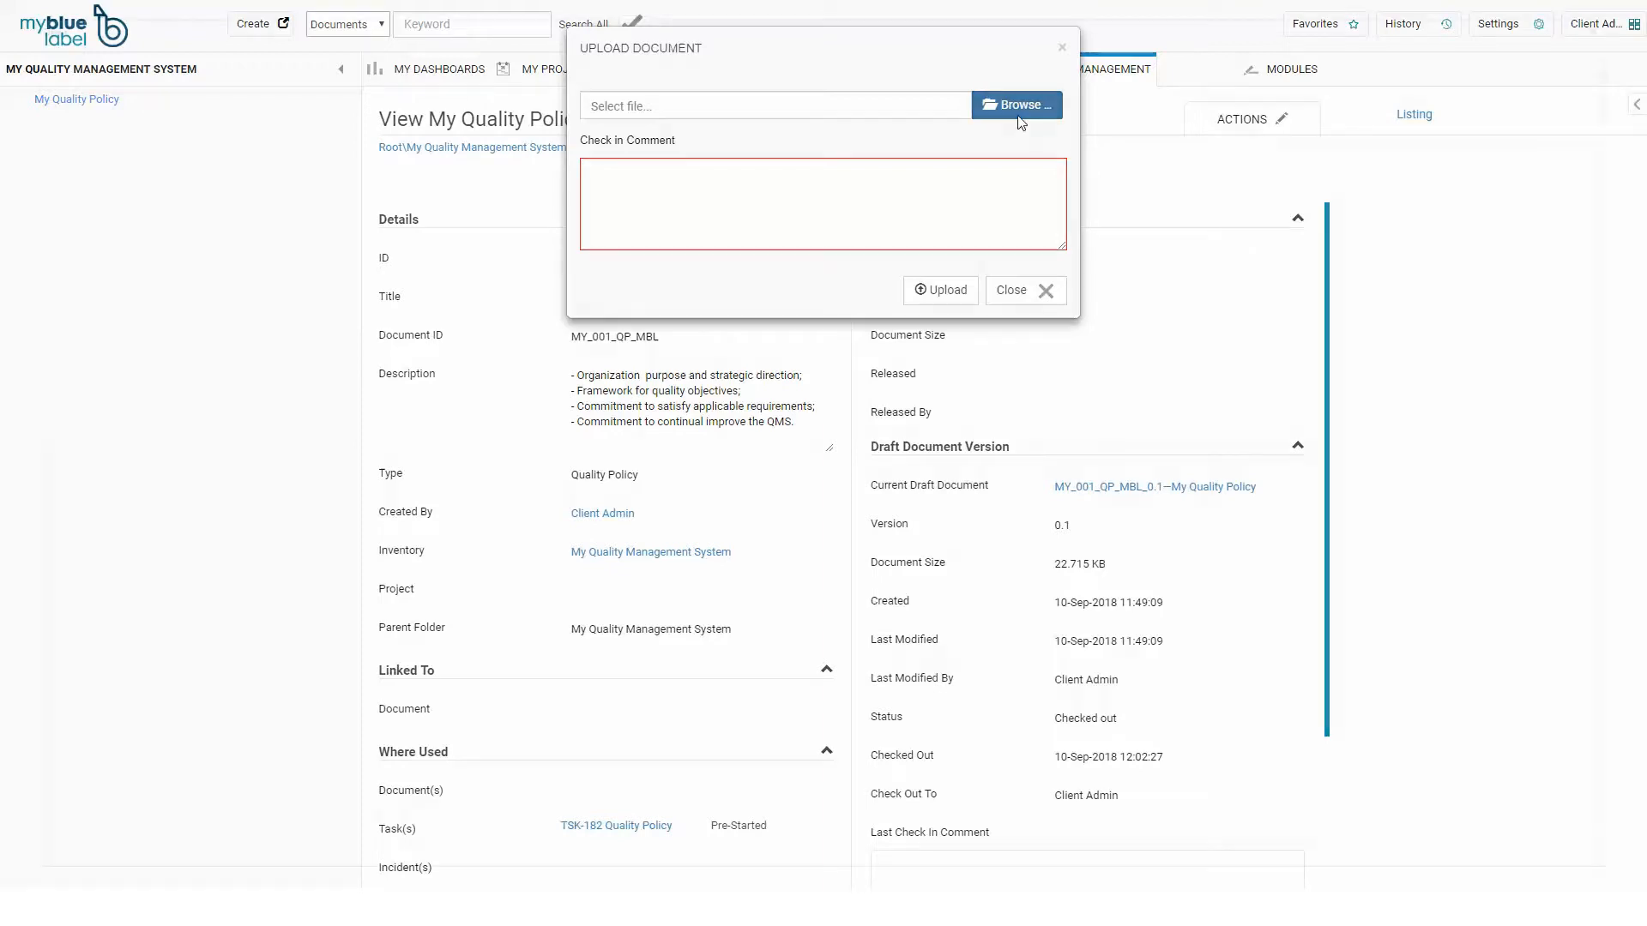
pyautogui.click(525, 143)
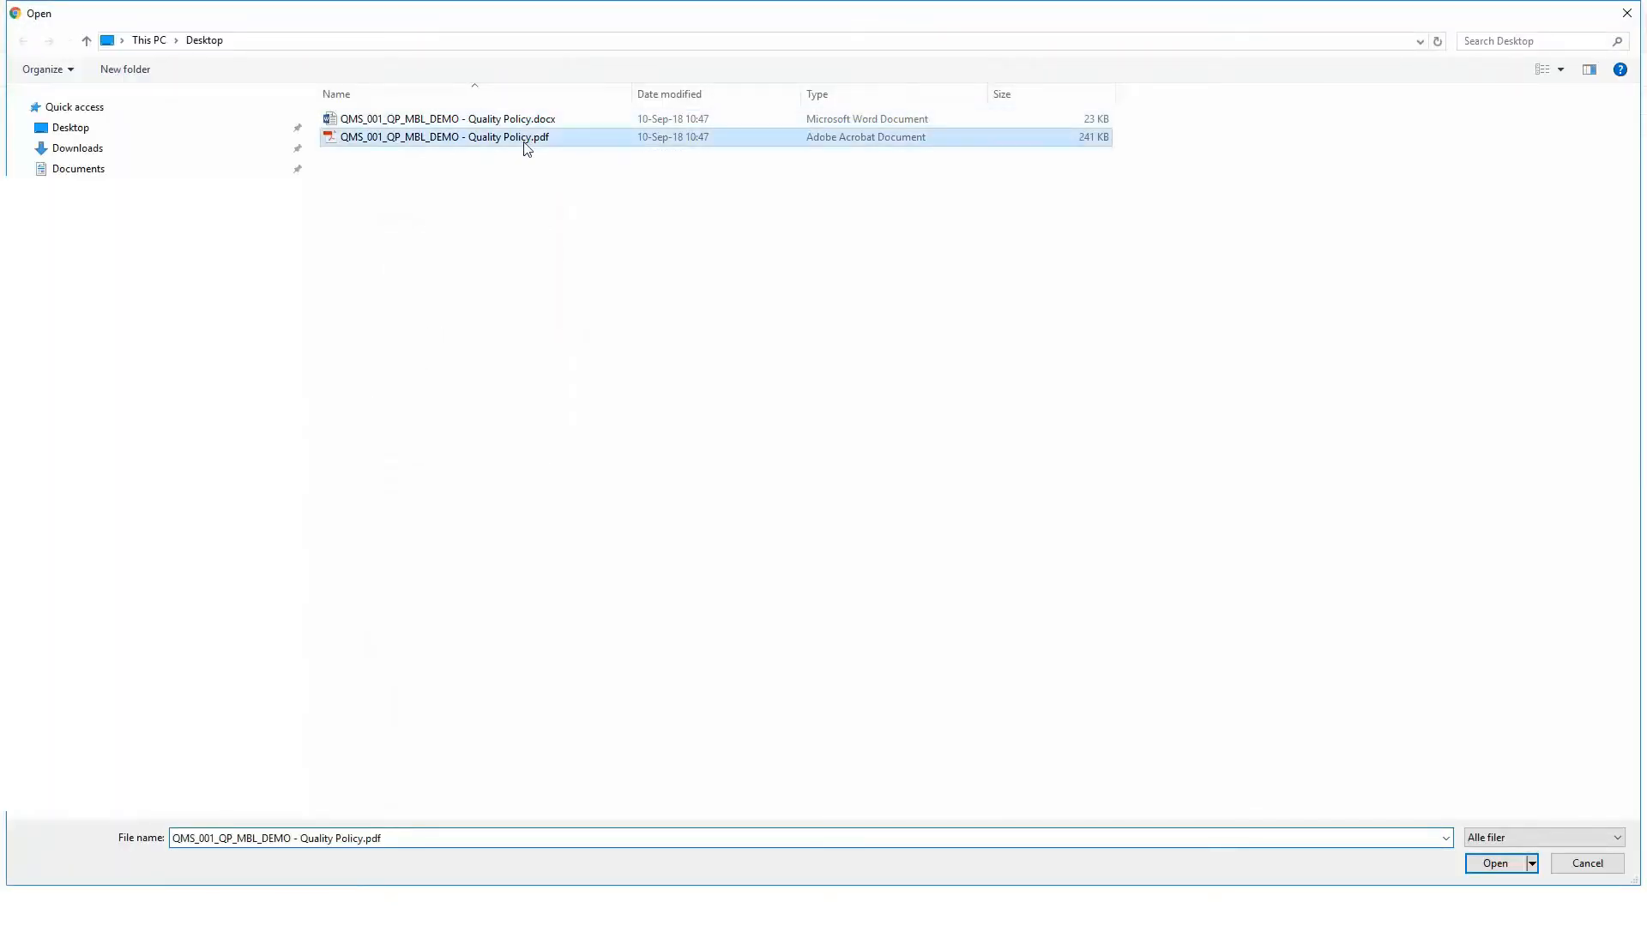
pyautogui.click(1496, 863)
pyautogui.click(882, 209)
pyautogui.write('Upl')
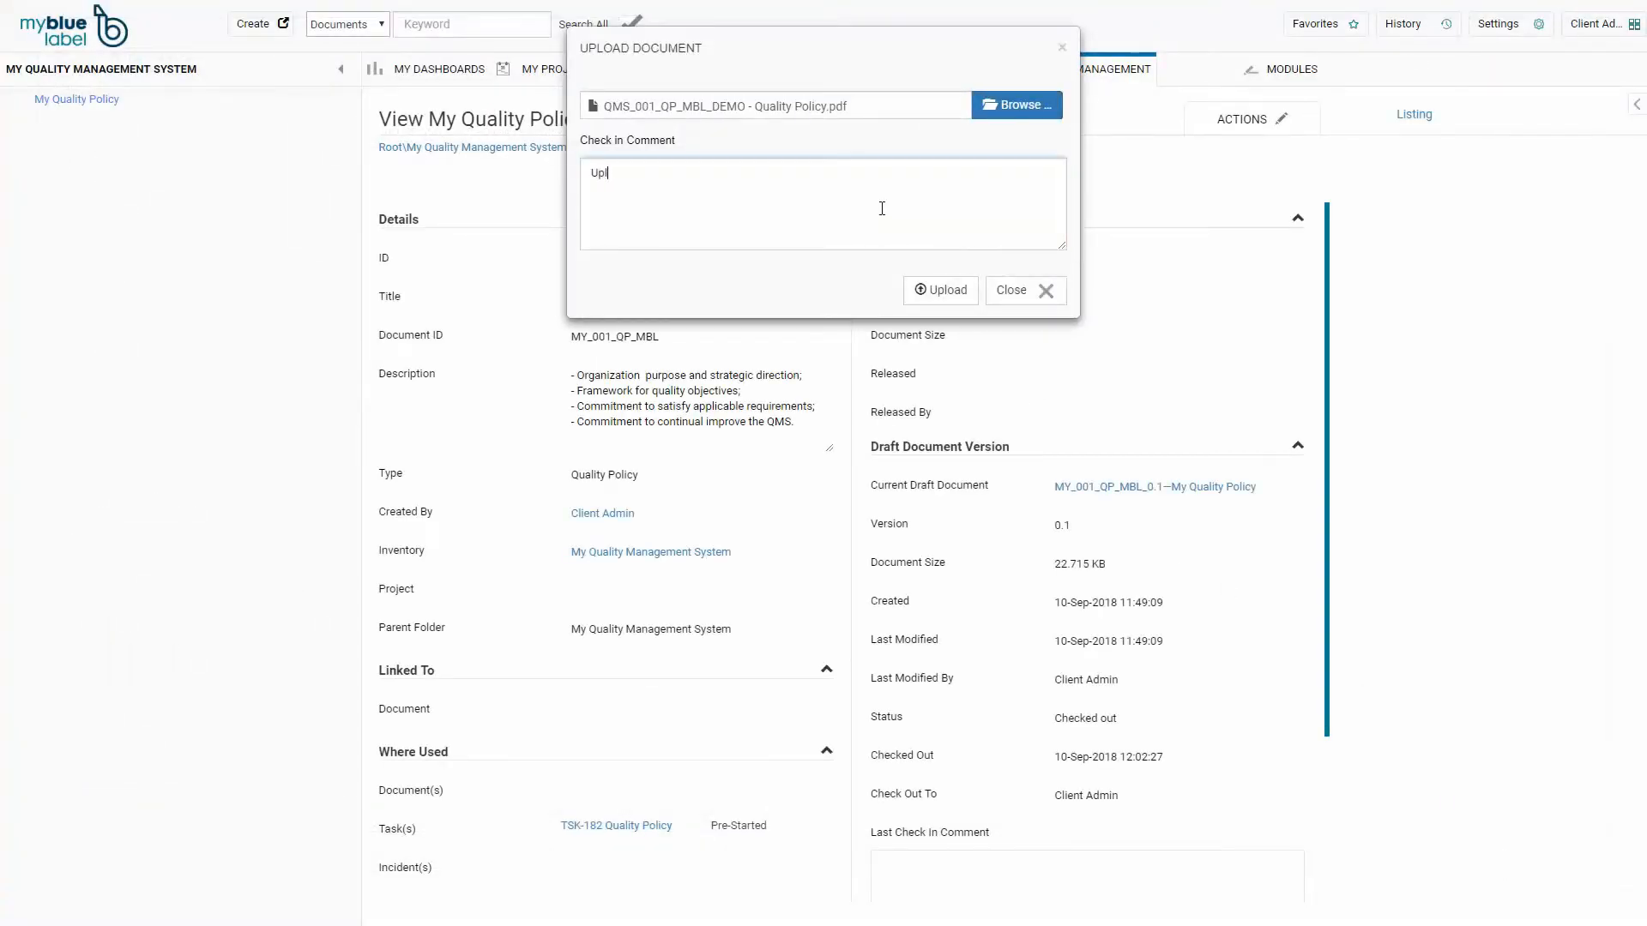
pyautogui.write('oad PDF document for signature')
pyautogui.click(958, 293)
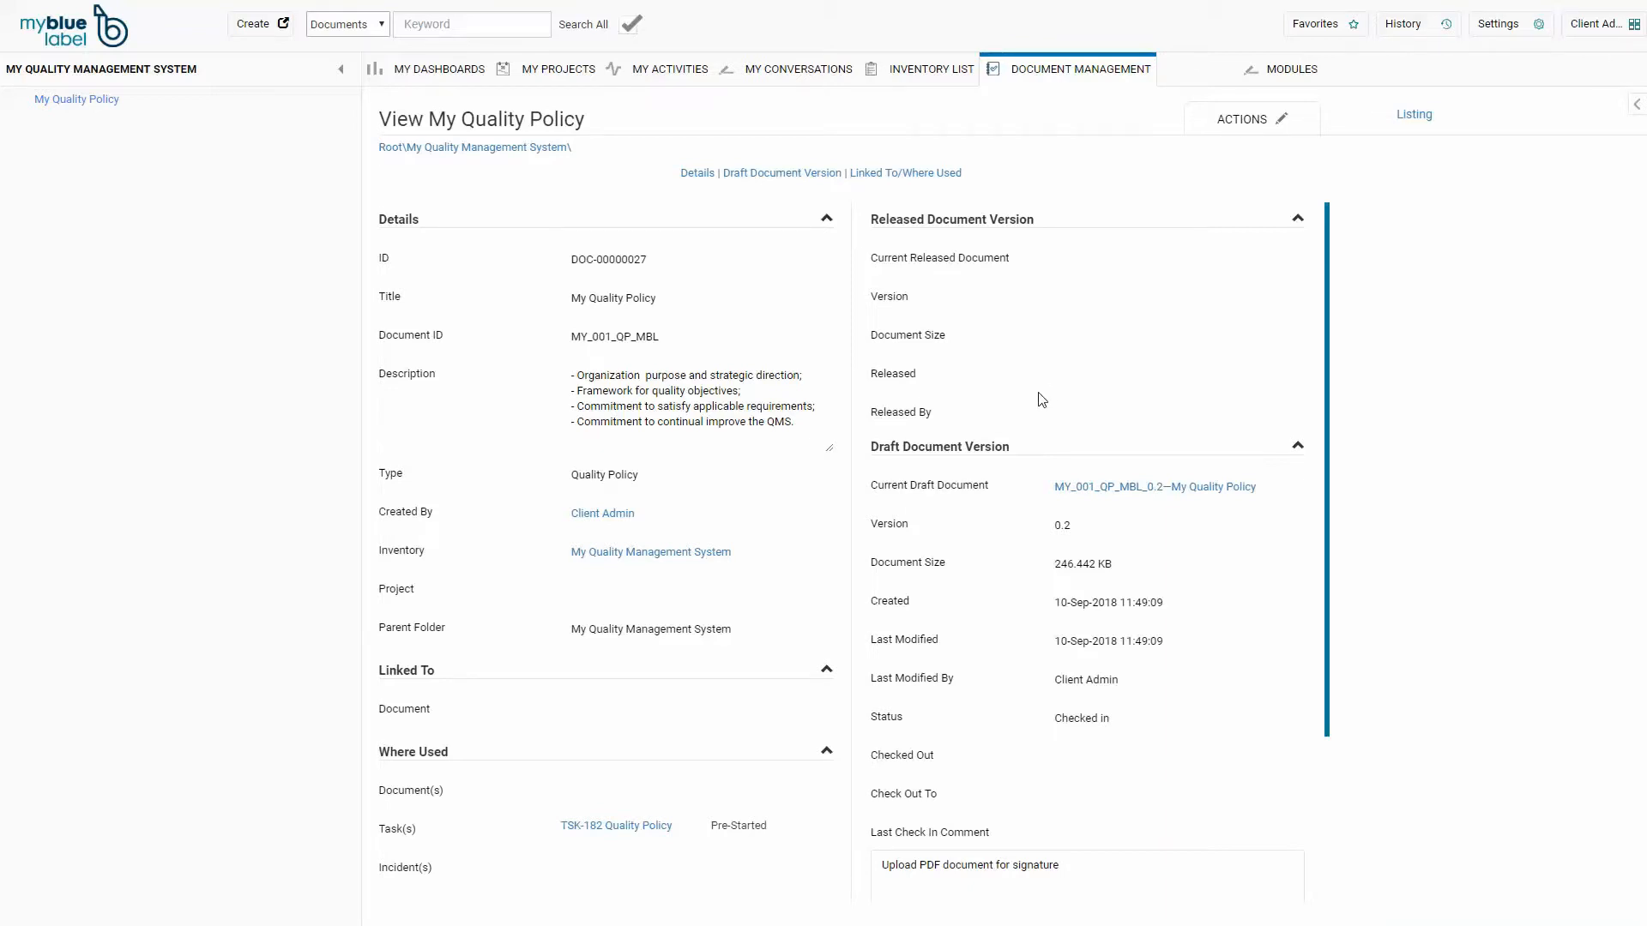
# - Add a signature block just above the Chief Executive Officer line of the policy PDF and assign it to the System Owner
pyautogui.click(1249, 119)
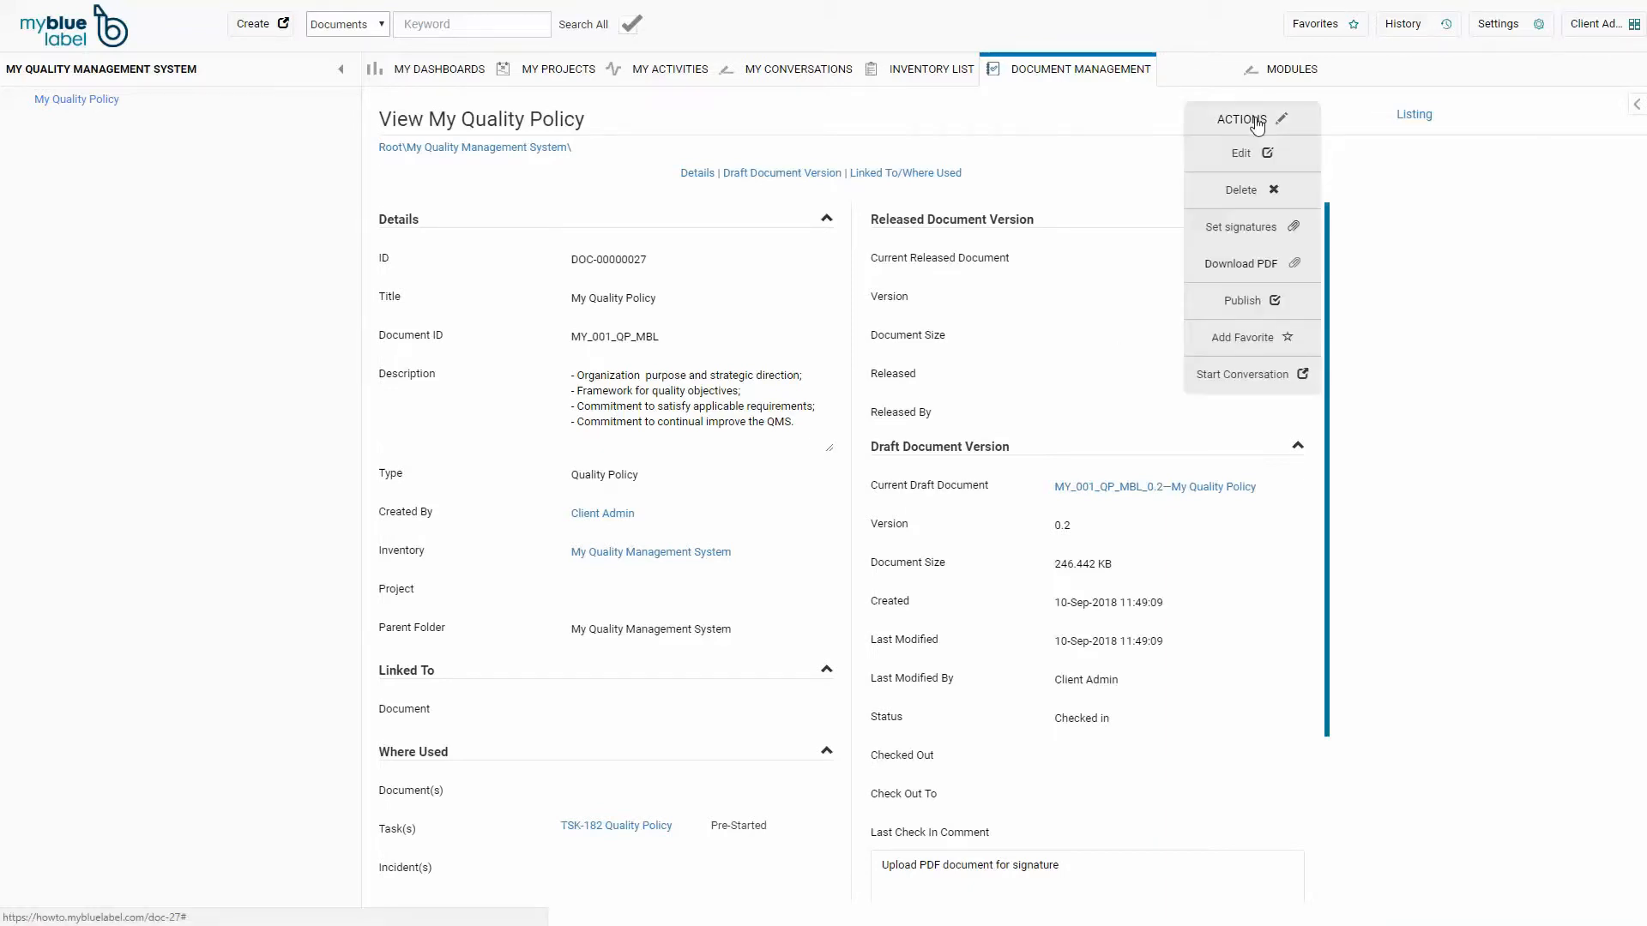
pyautogui.click(1252, 228)
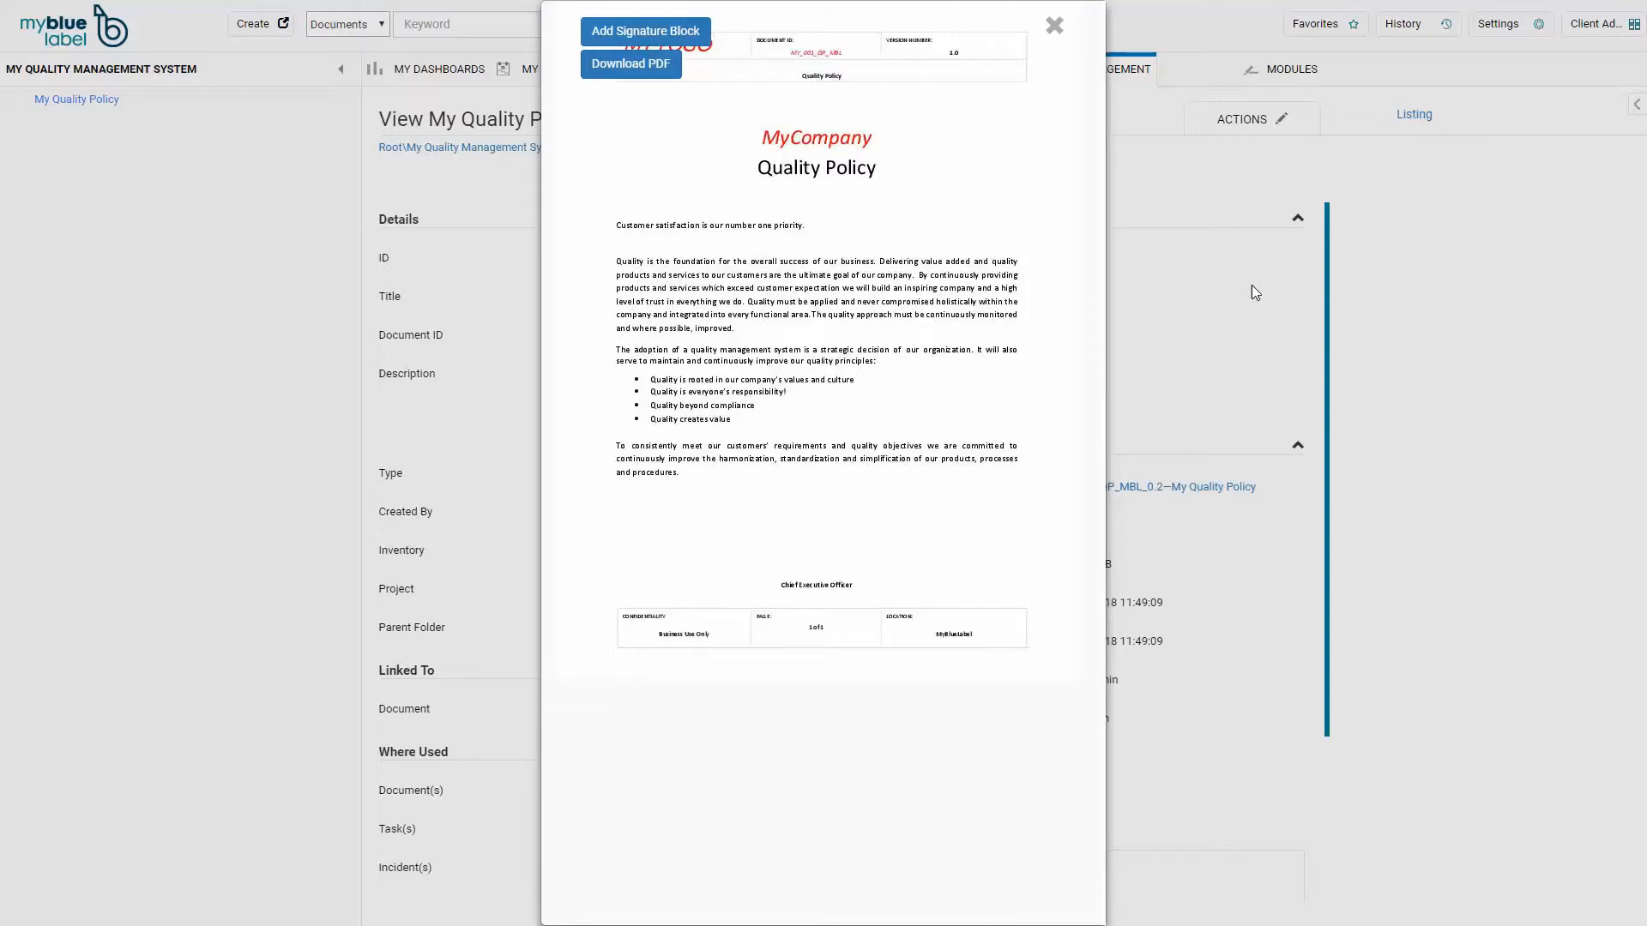
pyautogui.click(657, 34)
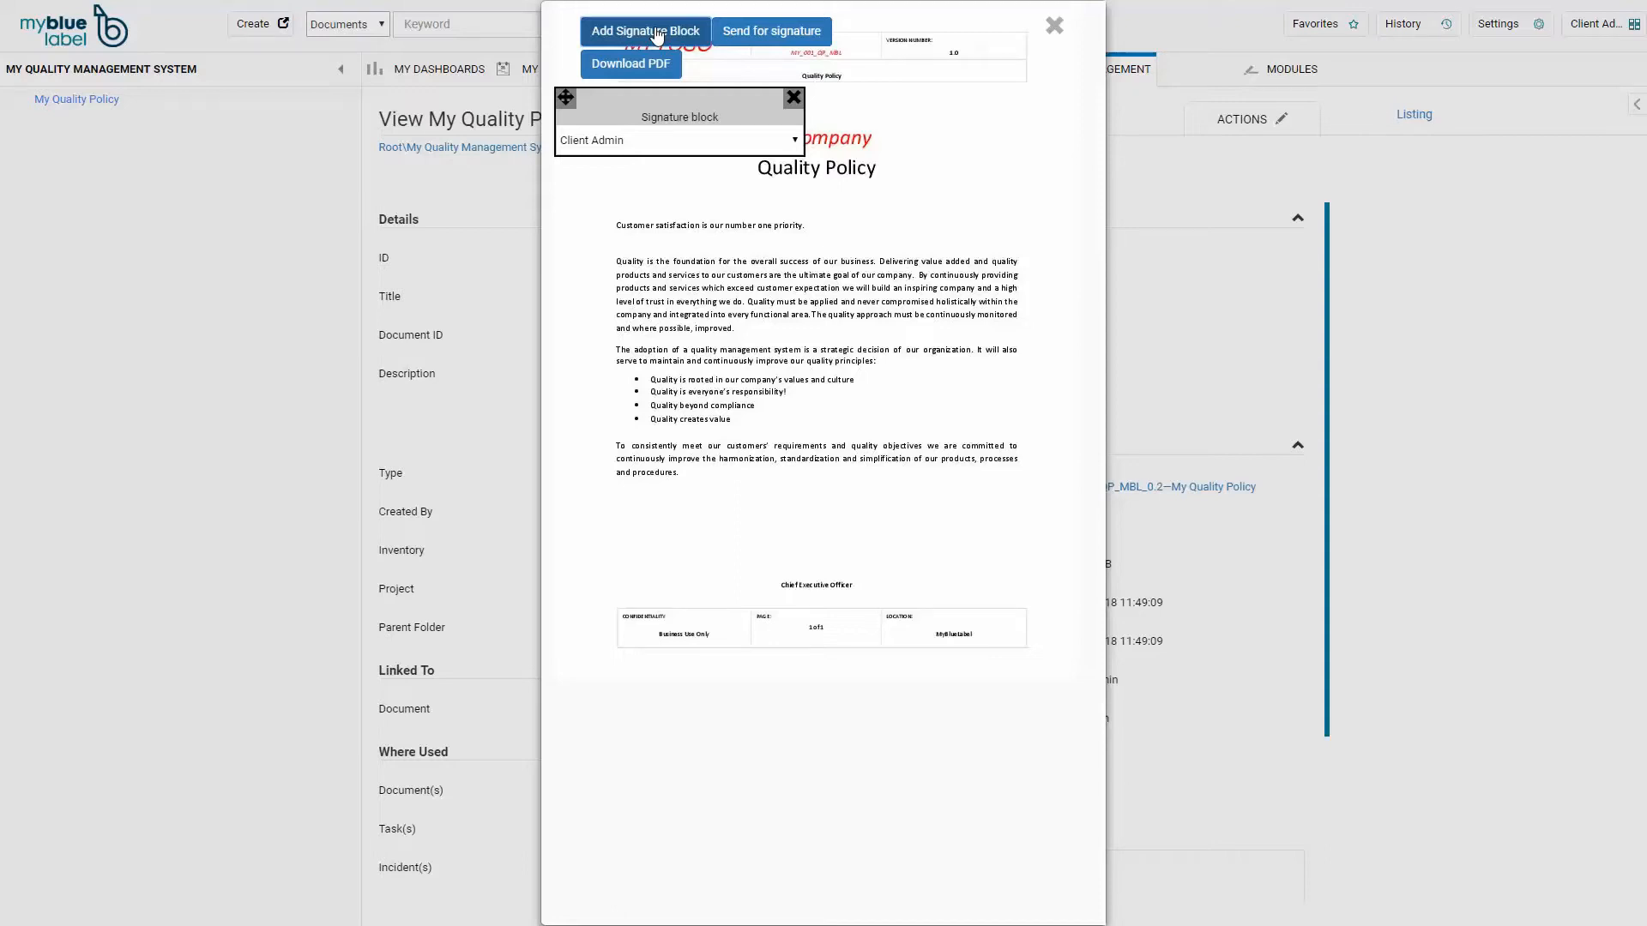
pyautogui.moveTo(568, 114); pyautogui.dragTo(716, 513)
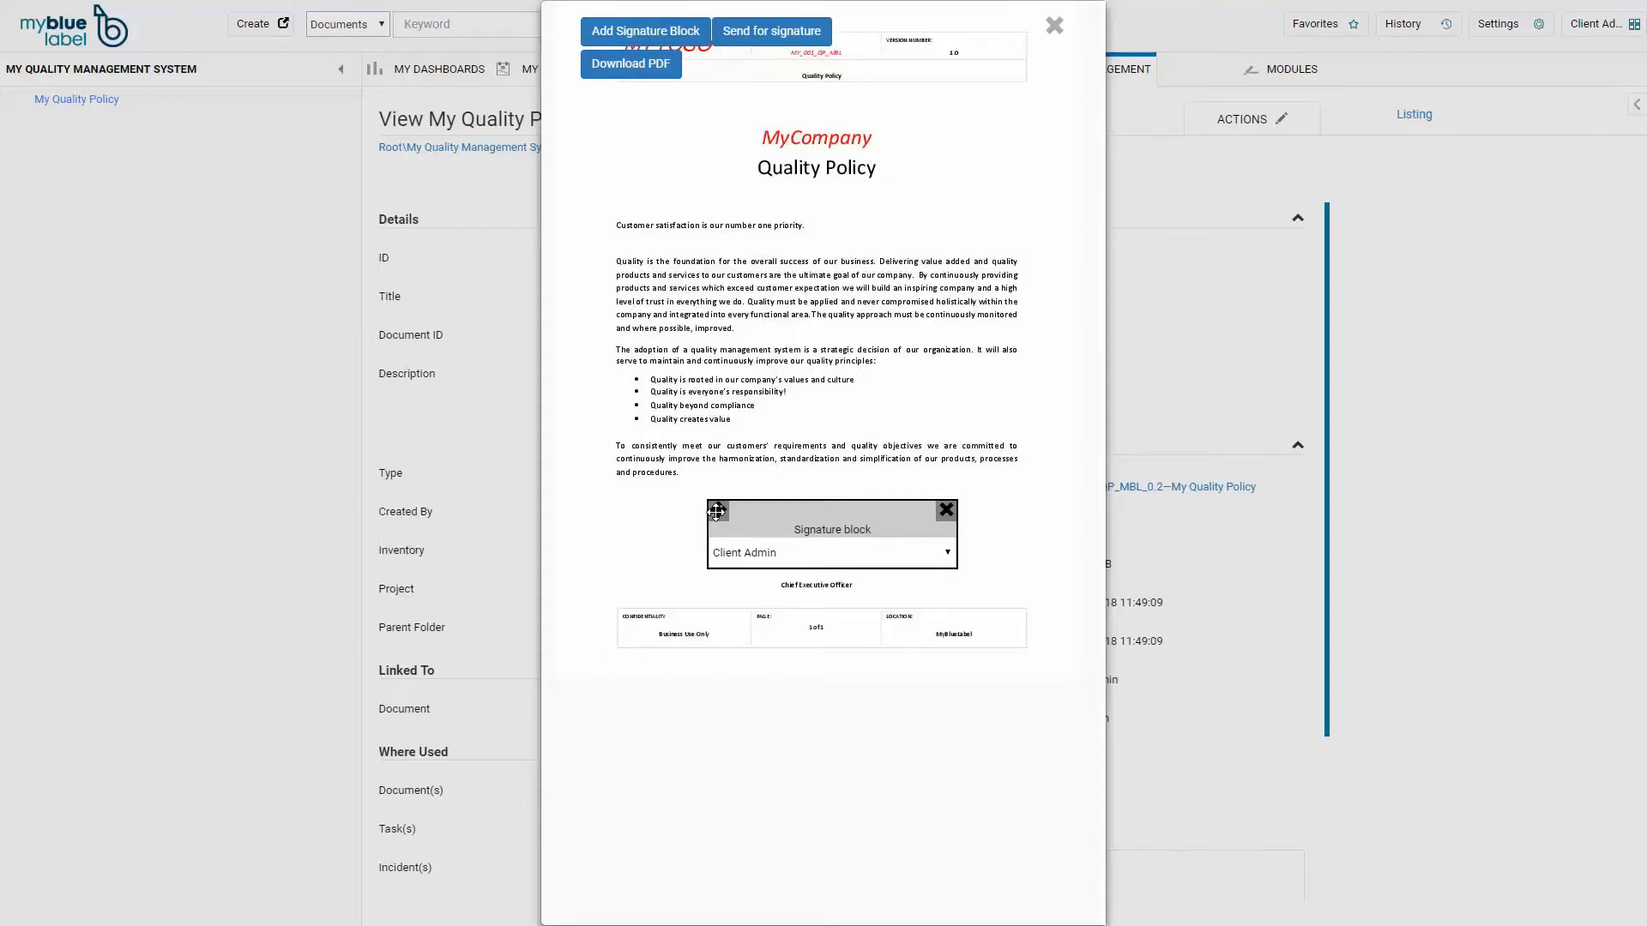
pyautogui.click(801, 560)
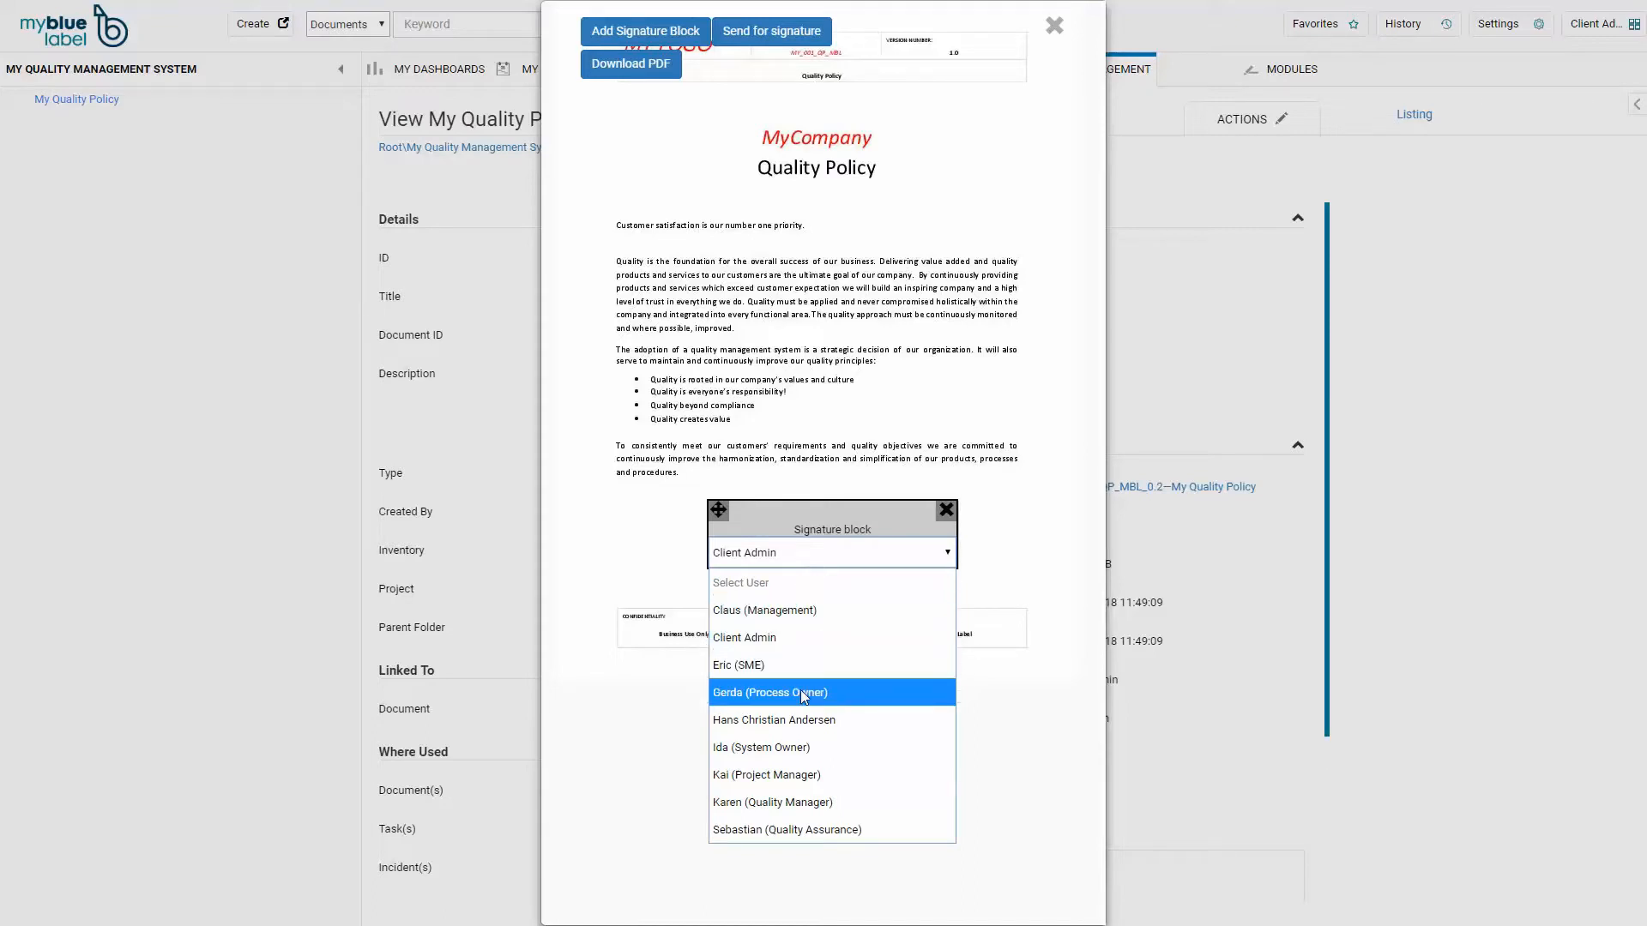
pyautogui.click(804, 747)
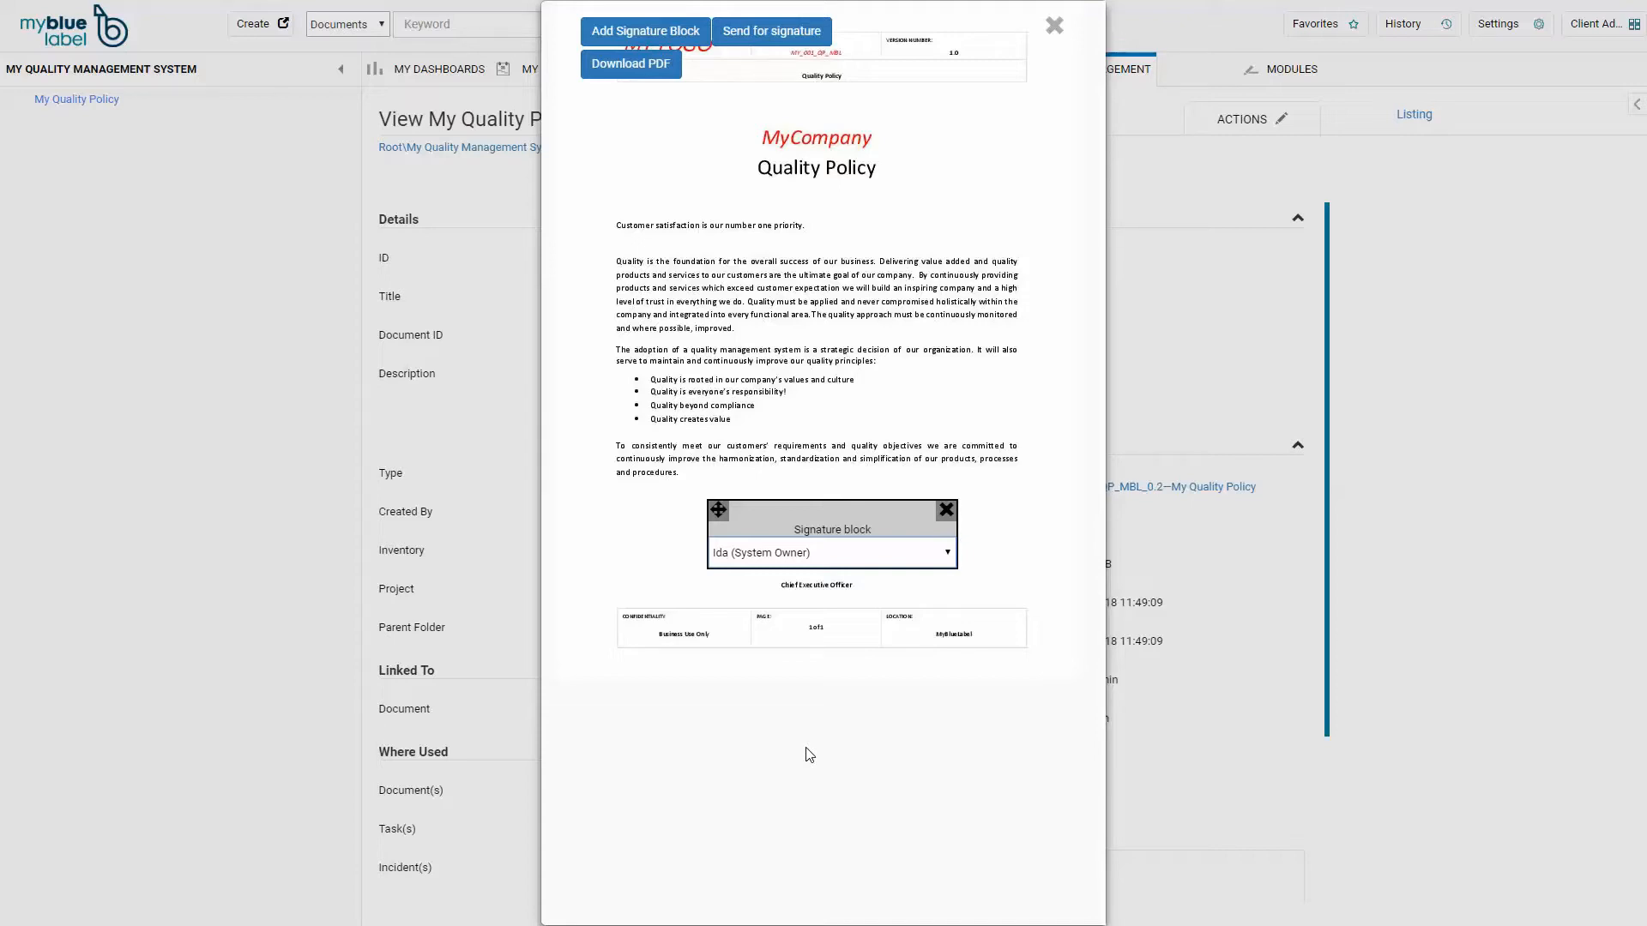
# - Send the My Quality Policy document for signature and preview its PDF
pyautogui.click(756, 38)
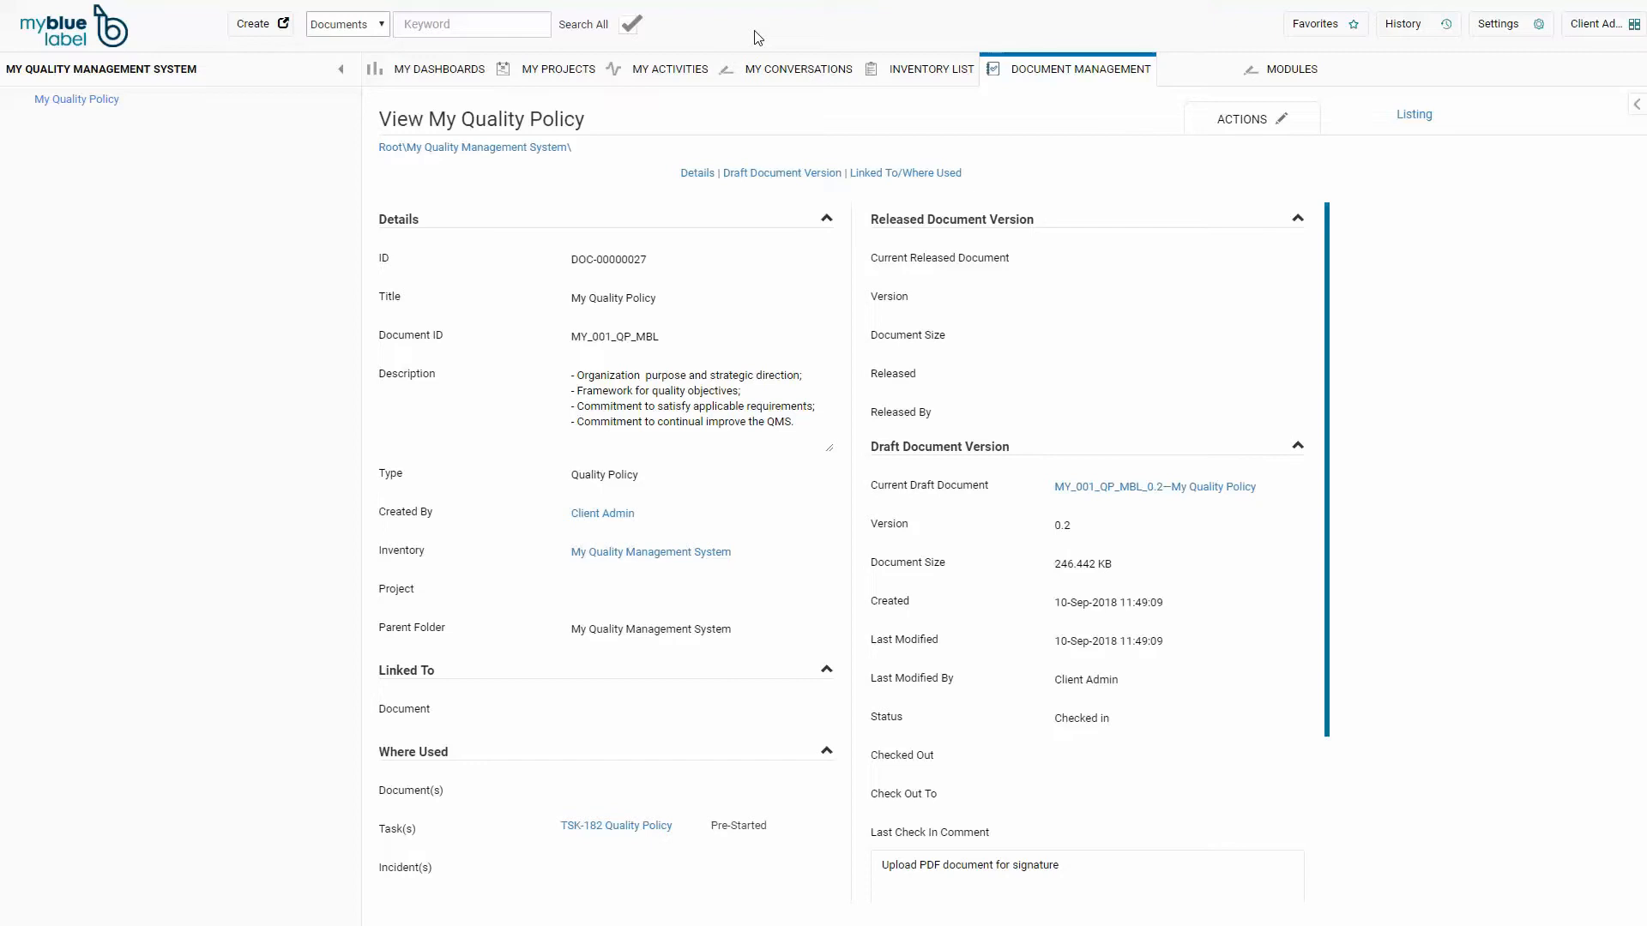
pyautogui.click(1226, 128)
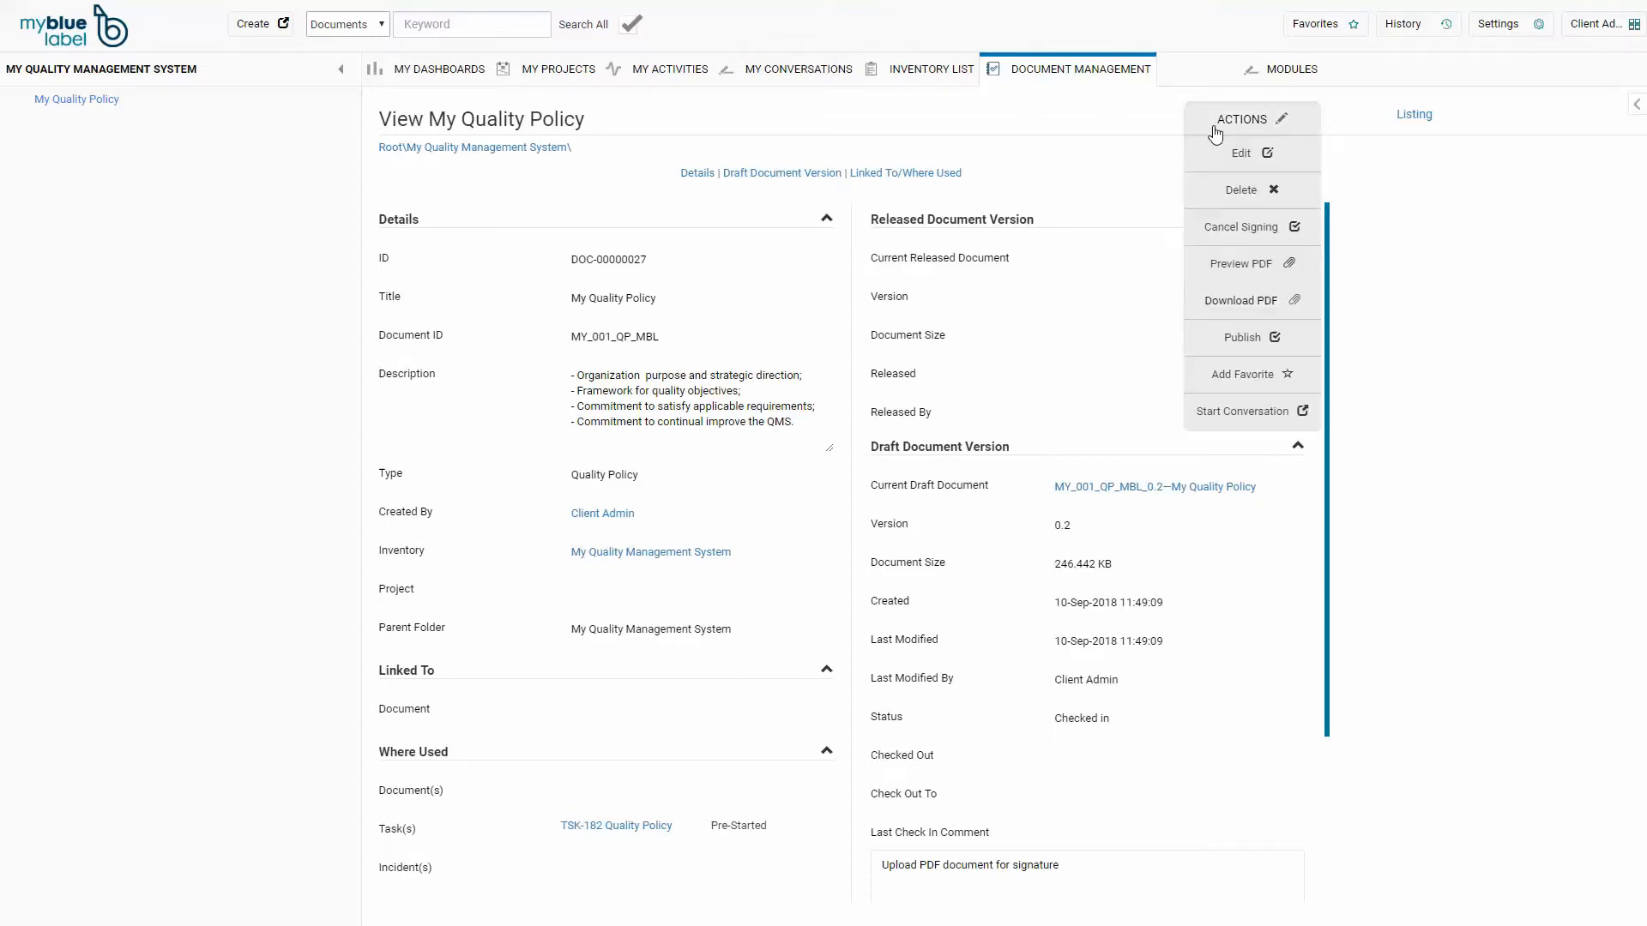
pyautogui.click(1231, 268)
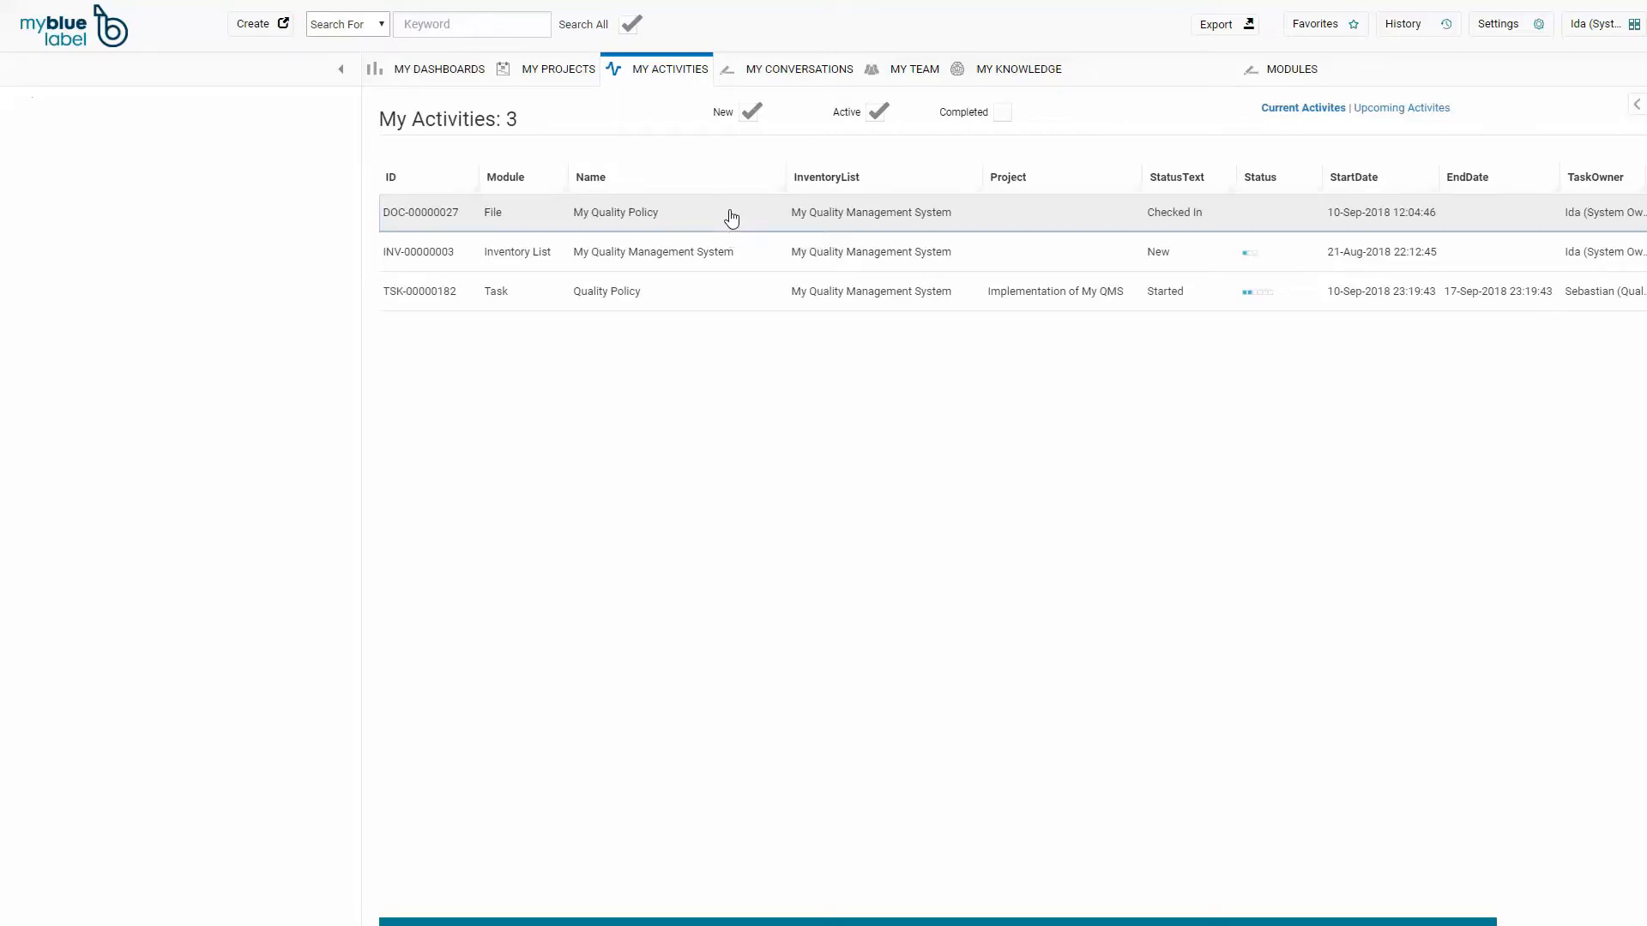
# - Open the My Quality Policy document from the System Owner's activities and start signing it in its signature block
pyautogui.click(730, 217)
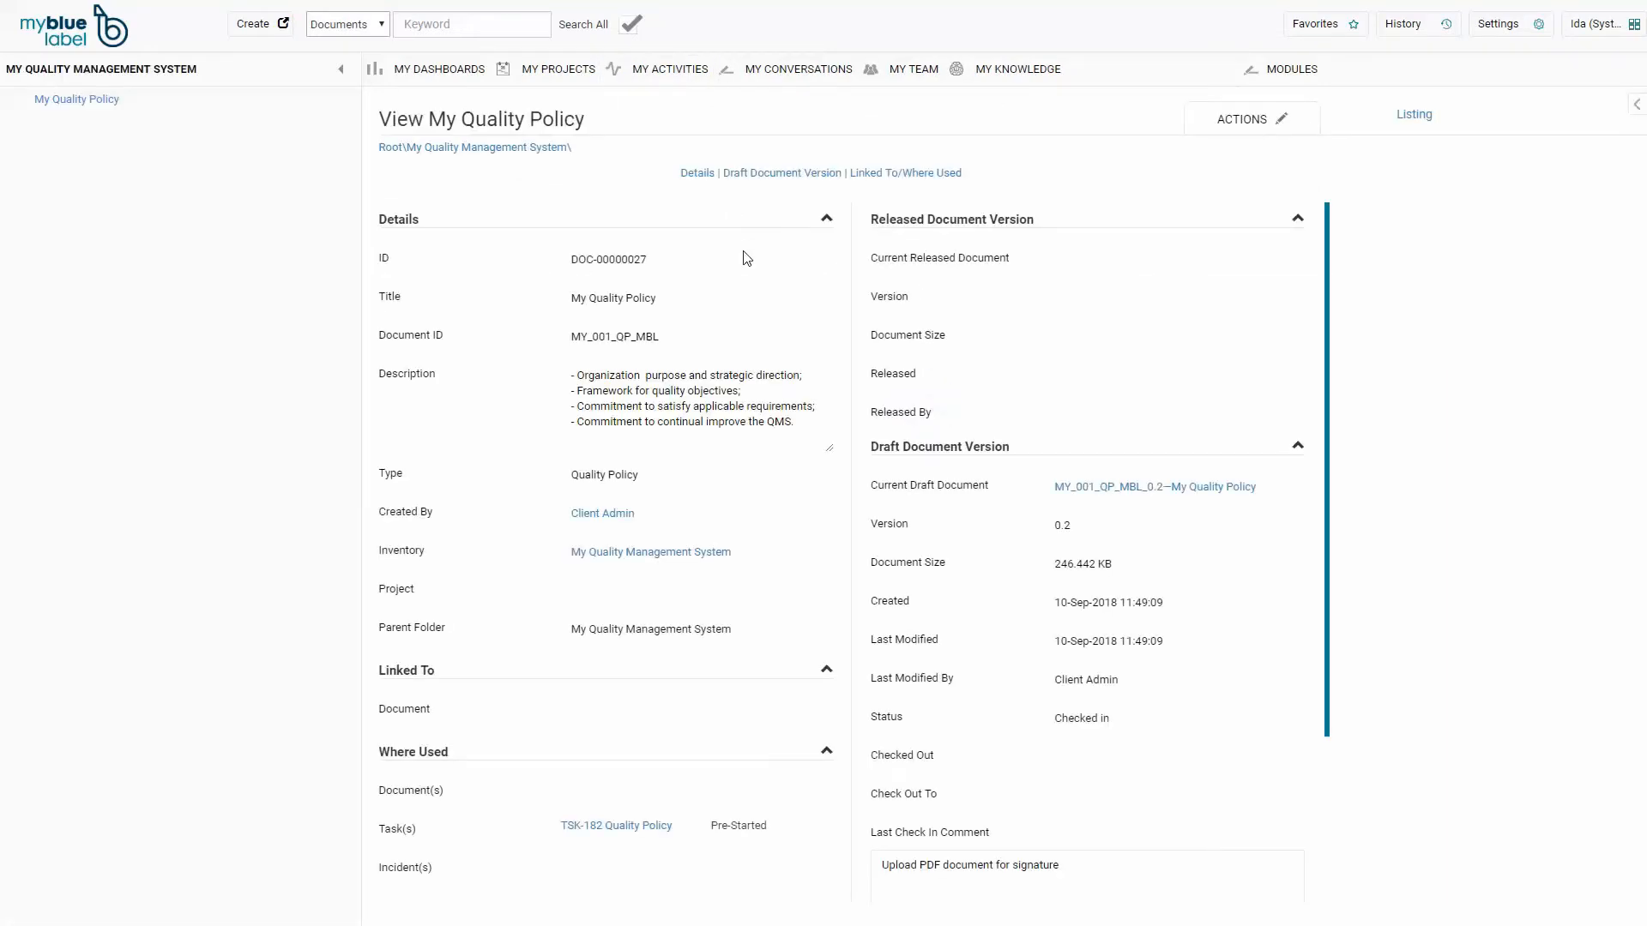
pyautogui.moveTo(1246, 127)
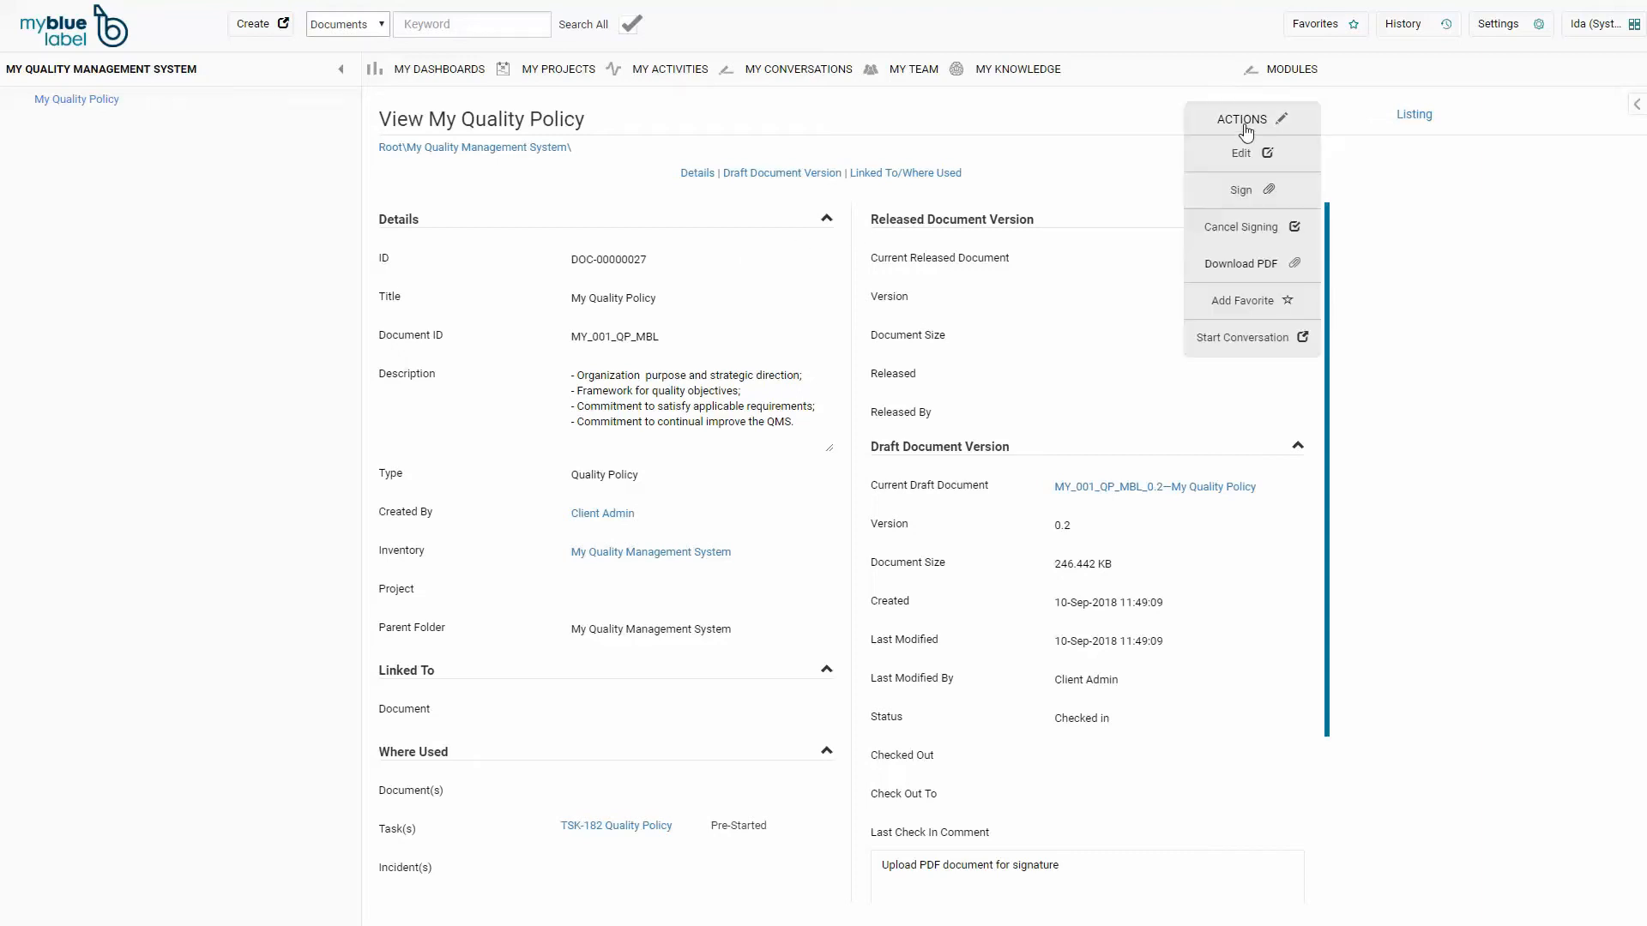
pyautogui.click(1241, 190)
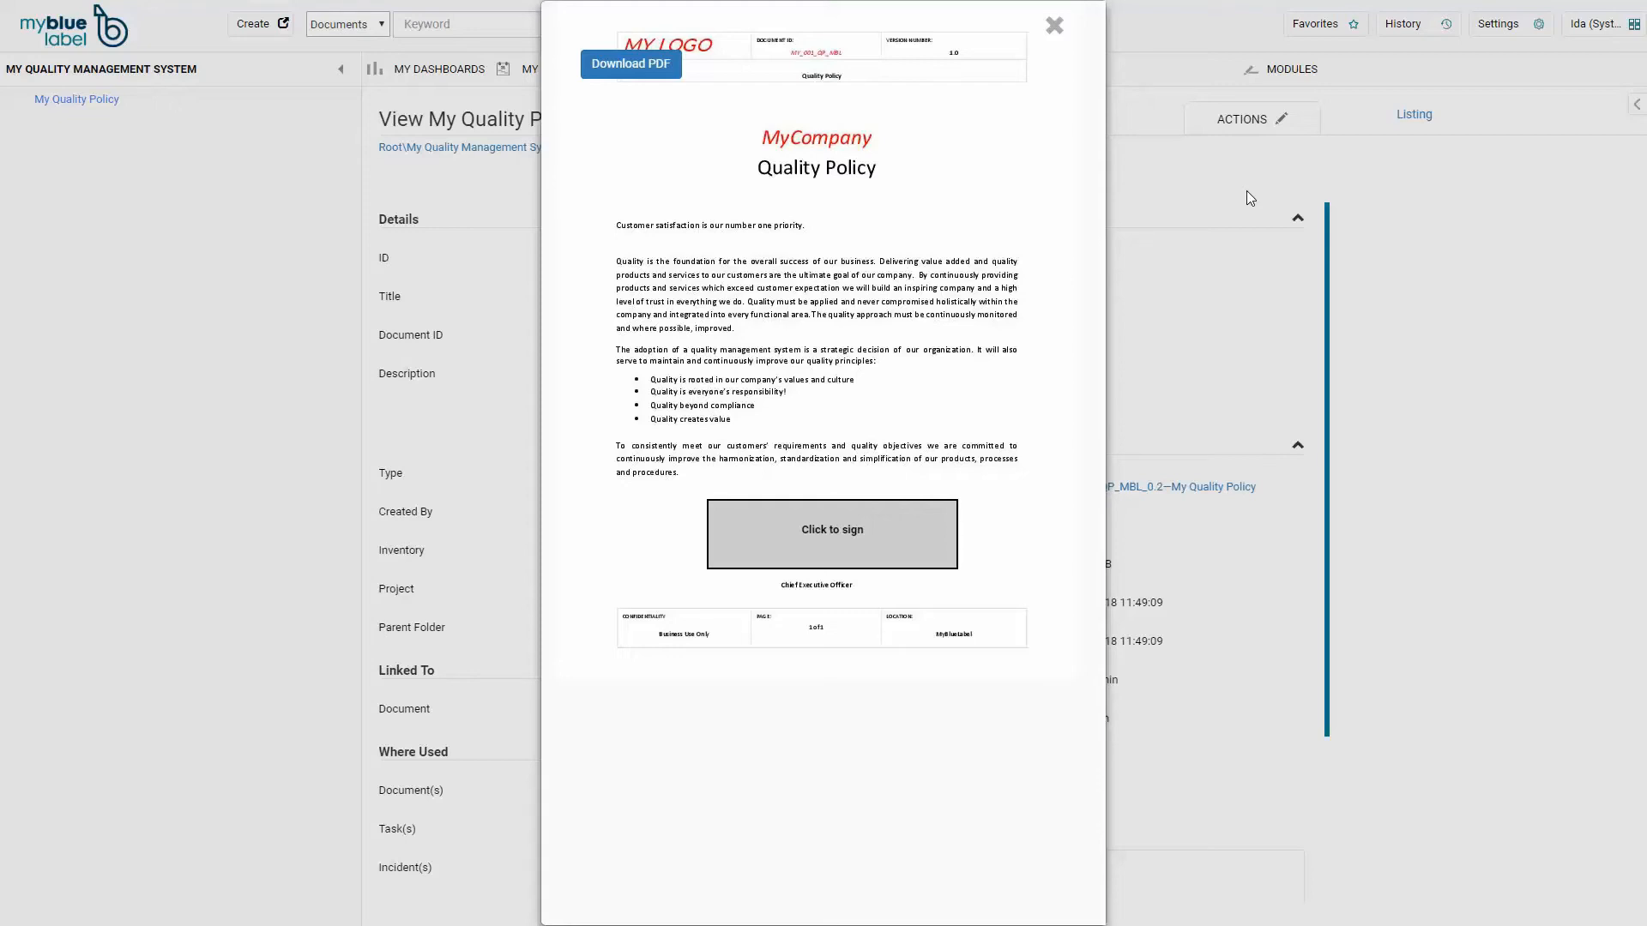
pyautogui.click(828, 539)
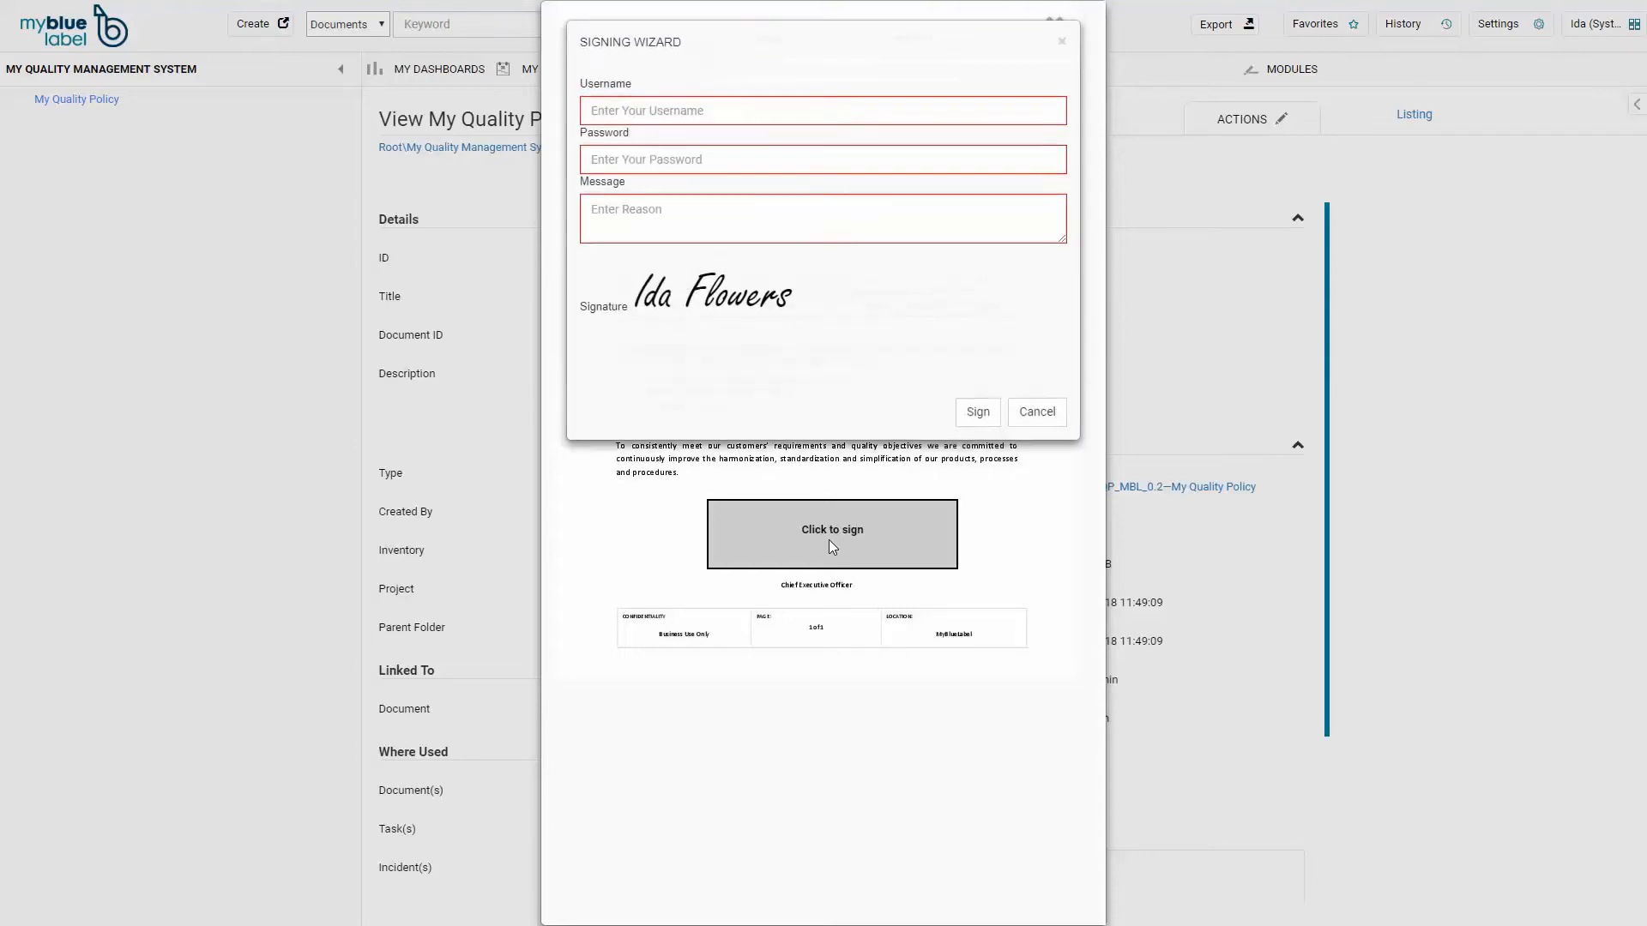
# - Sign the policy with the signer's username and account password, giving the message "I commit to quality by this Quality Policy"
pyautogui.click(664, 120)
pyautogui.write('ISo')
pyautogui.press('Tab')
pyautogui.write('••••••')
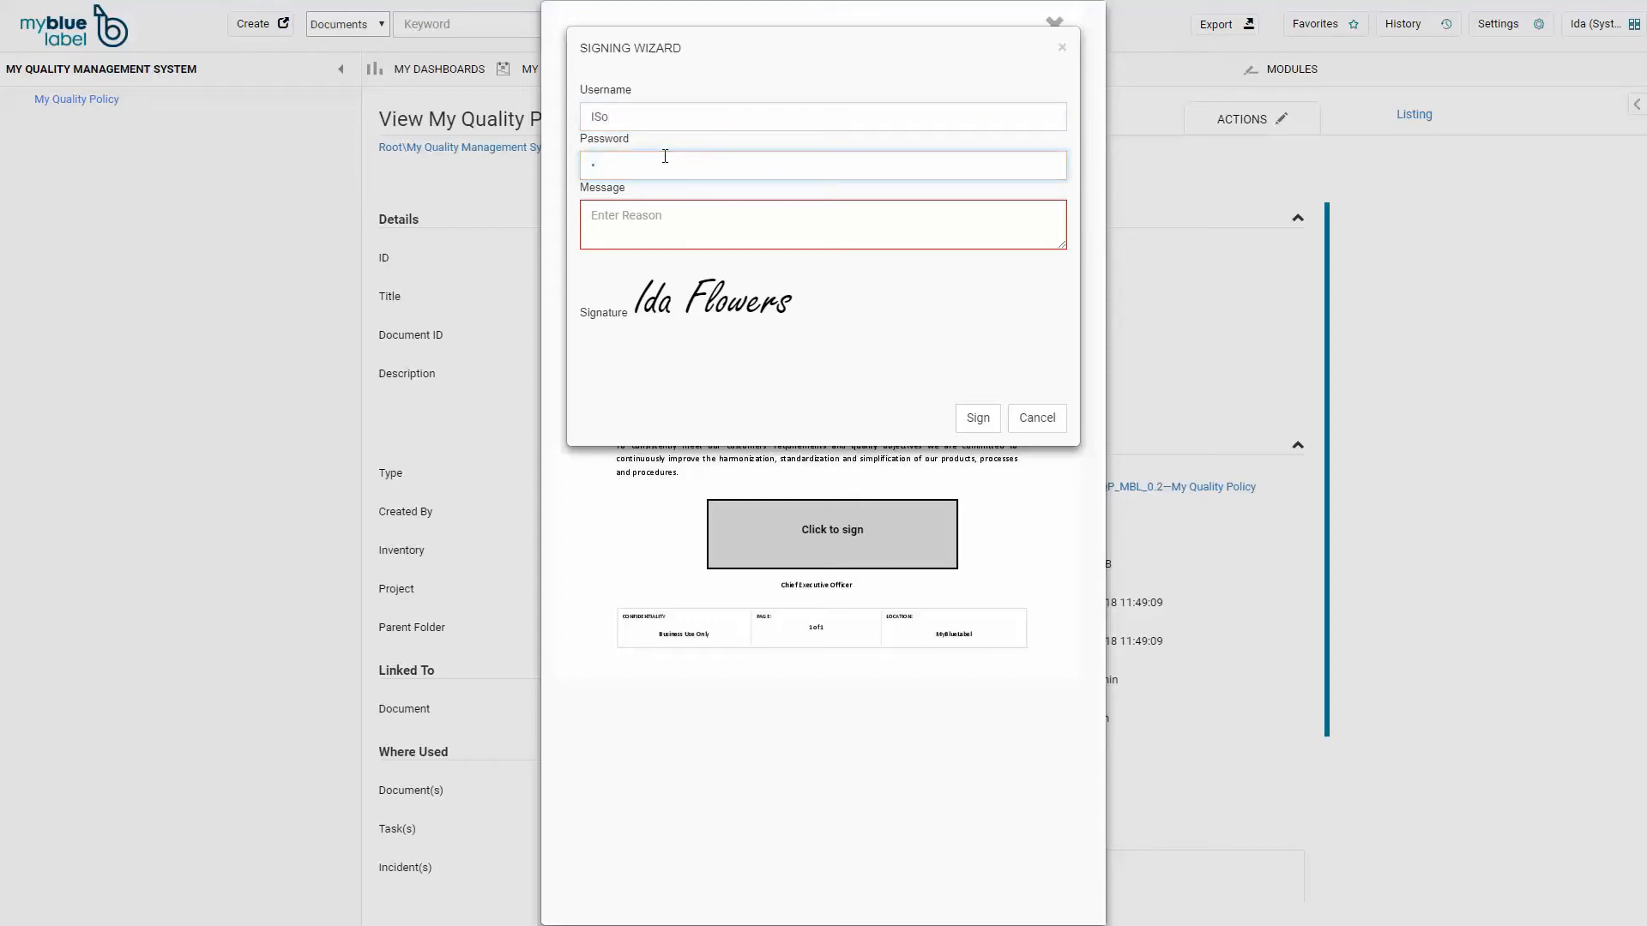
pyautogui.write('••')
pyautogui.press('Tab')
pyautogui.write('I')
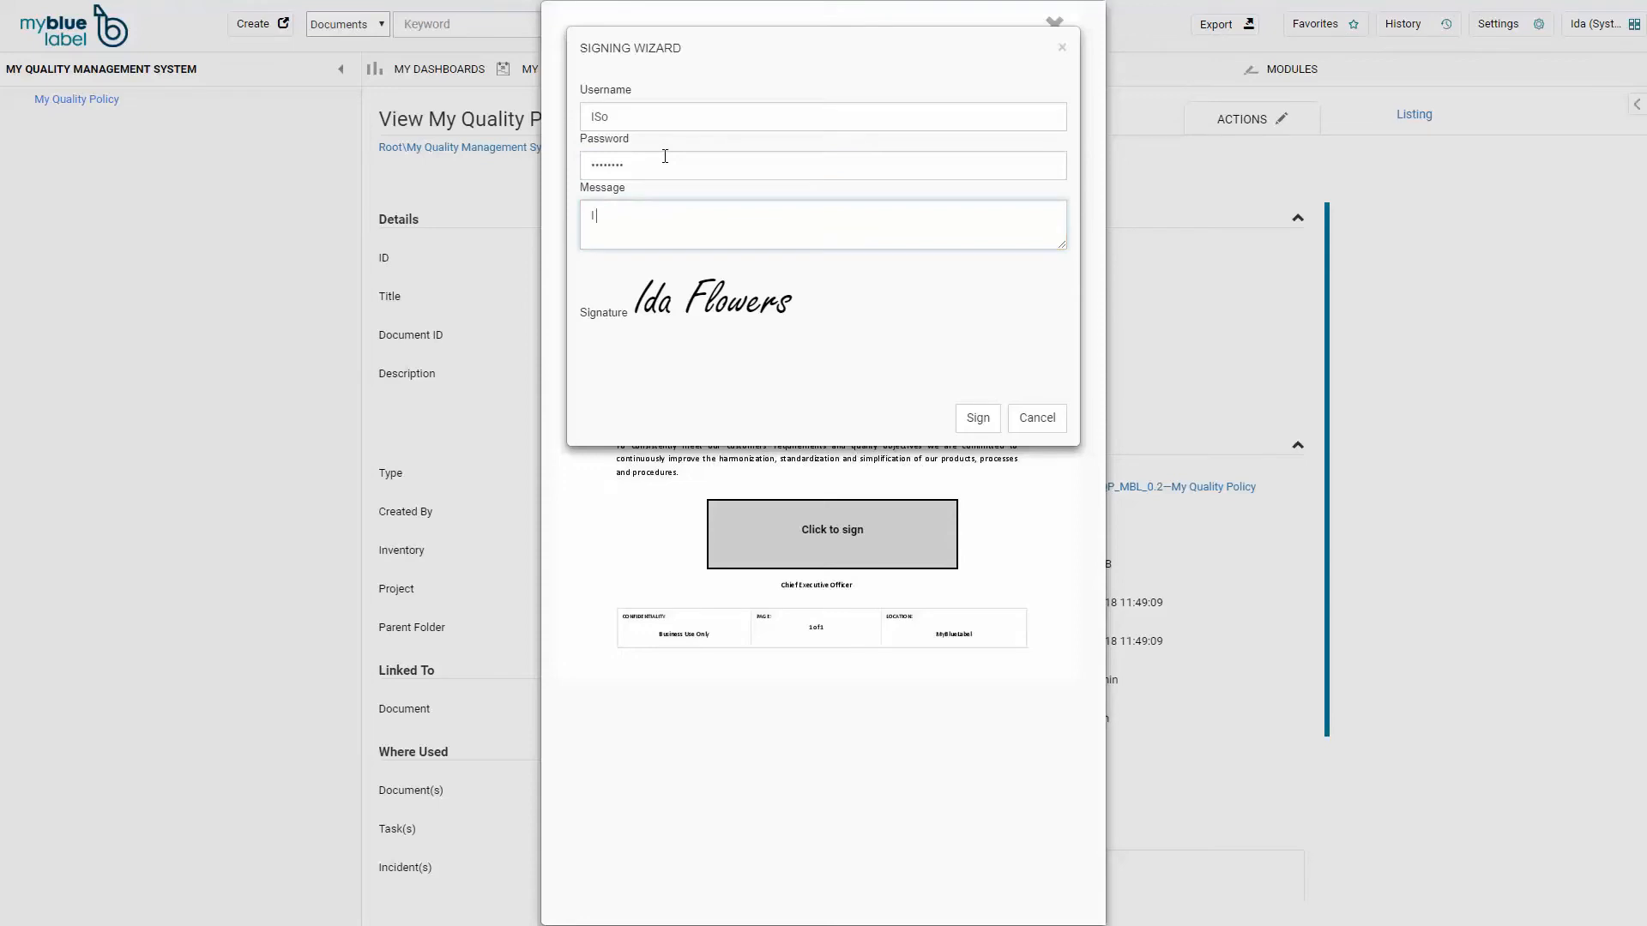
pyautogui.write(' commit to quality by this Quality Policy')
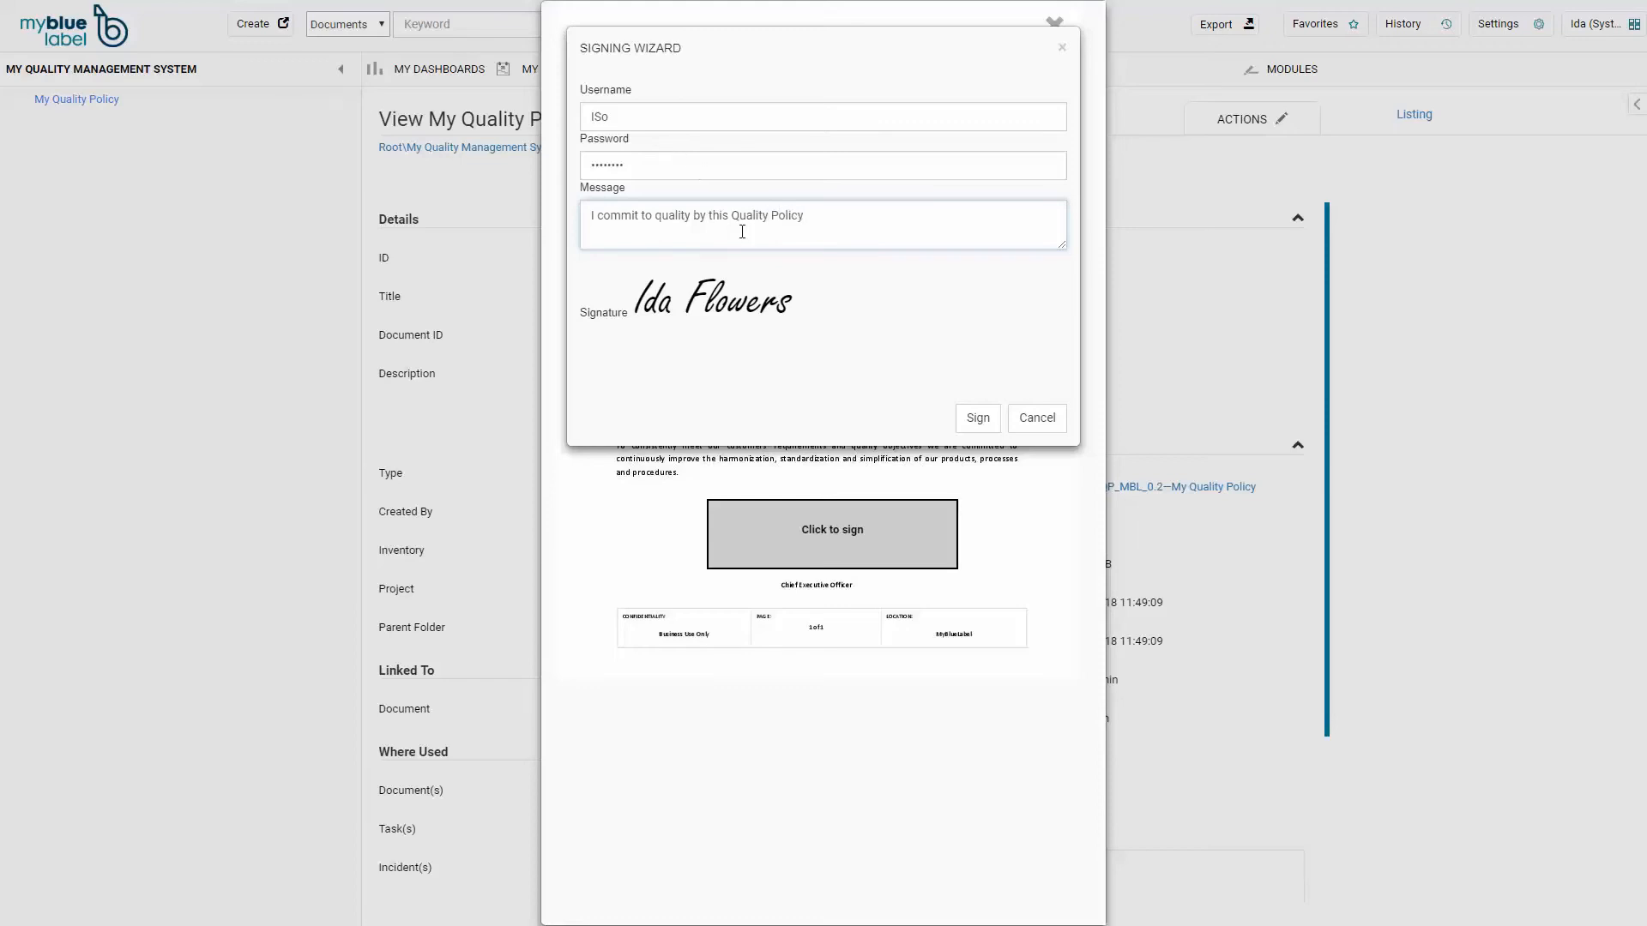
pyautogui.click(967, 421)
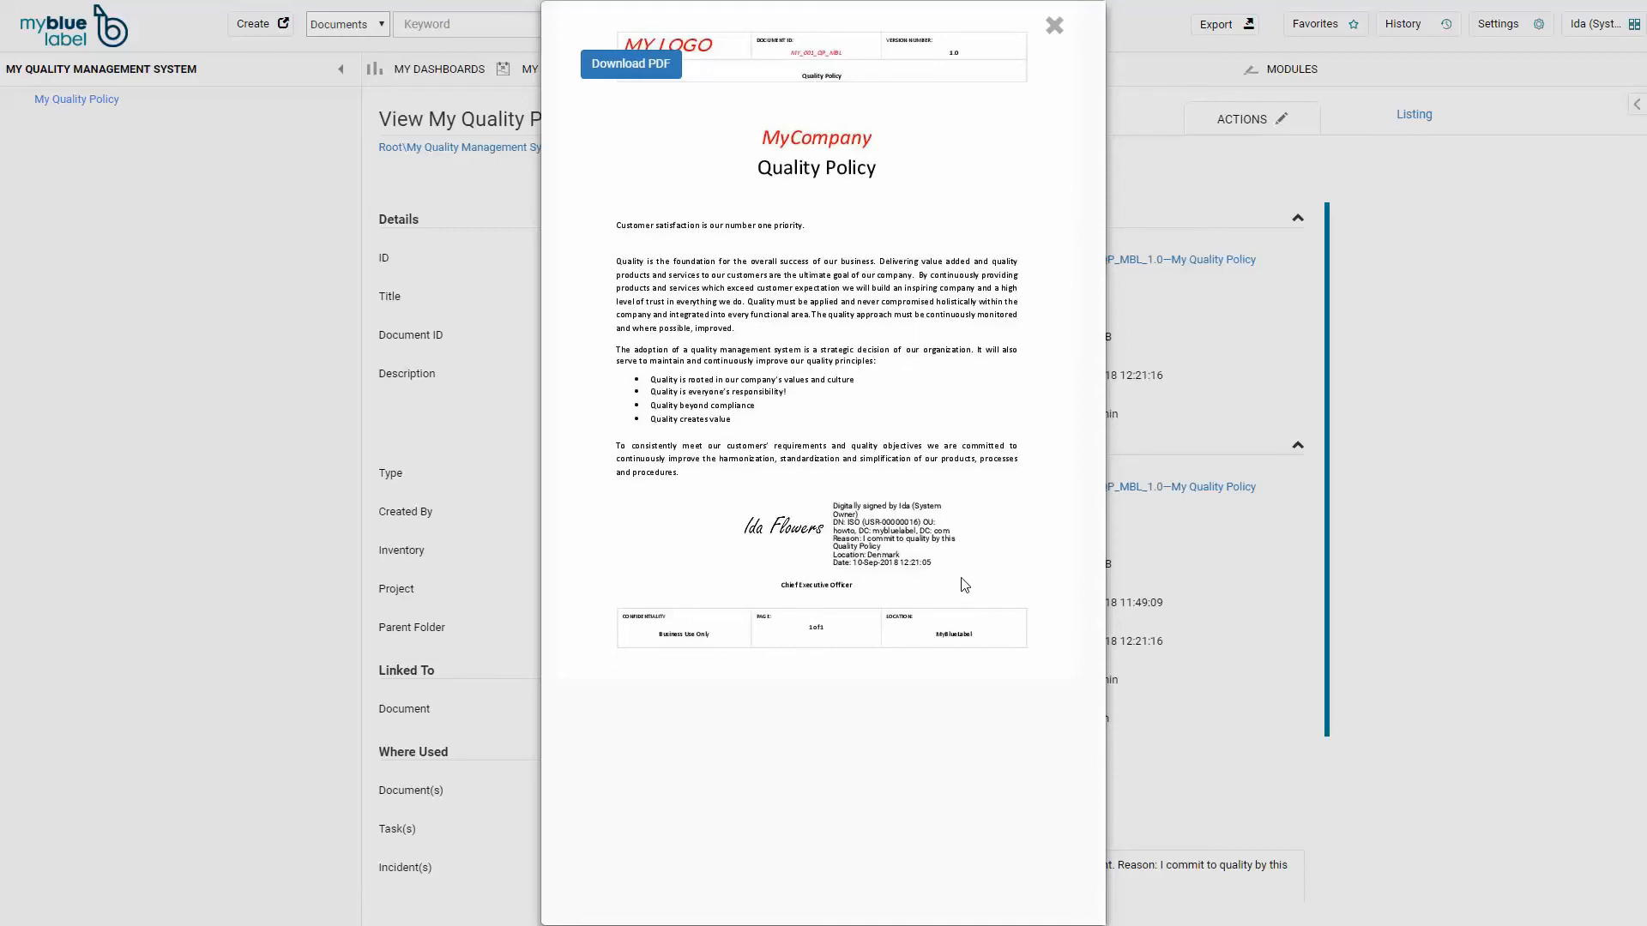
# - Download the signed Quality Policy PDF and open the downloaded file to view its digital signature
pyautogui.click(668, 68)
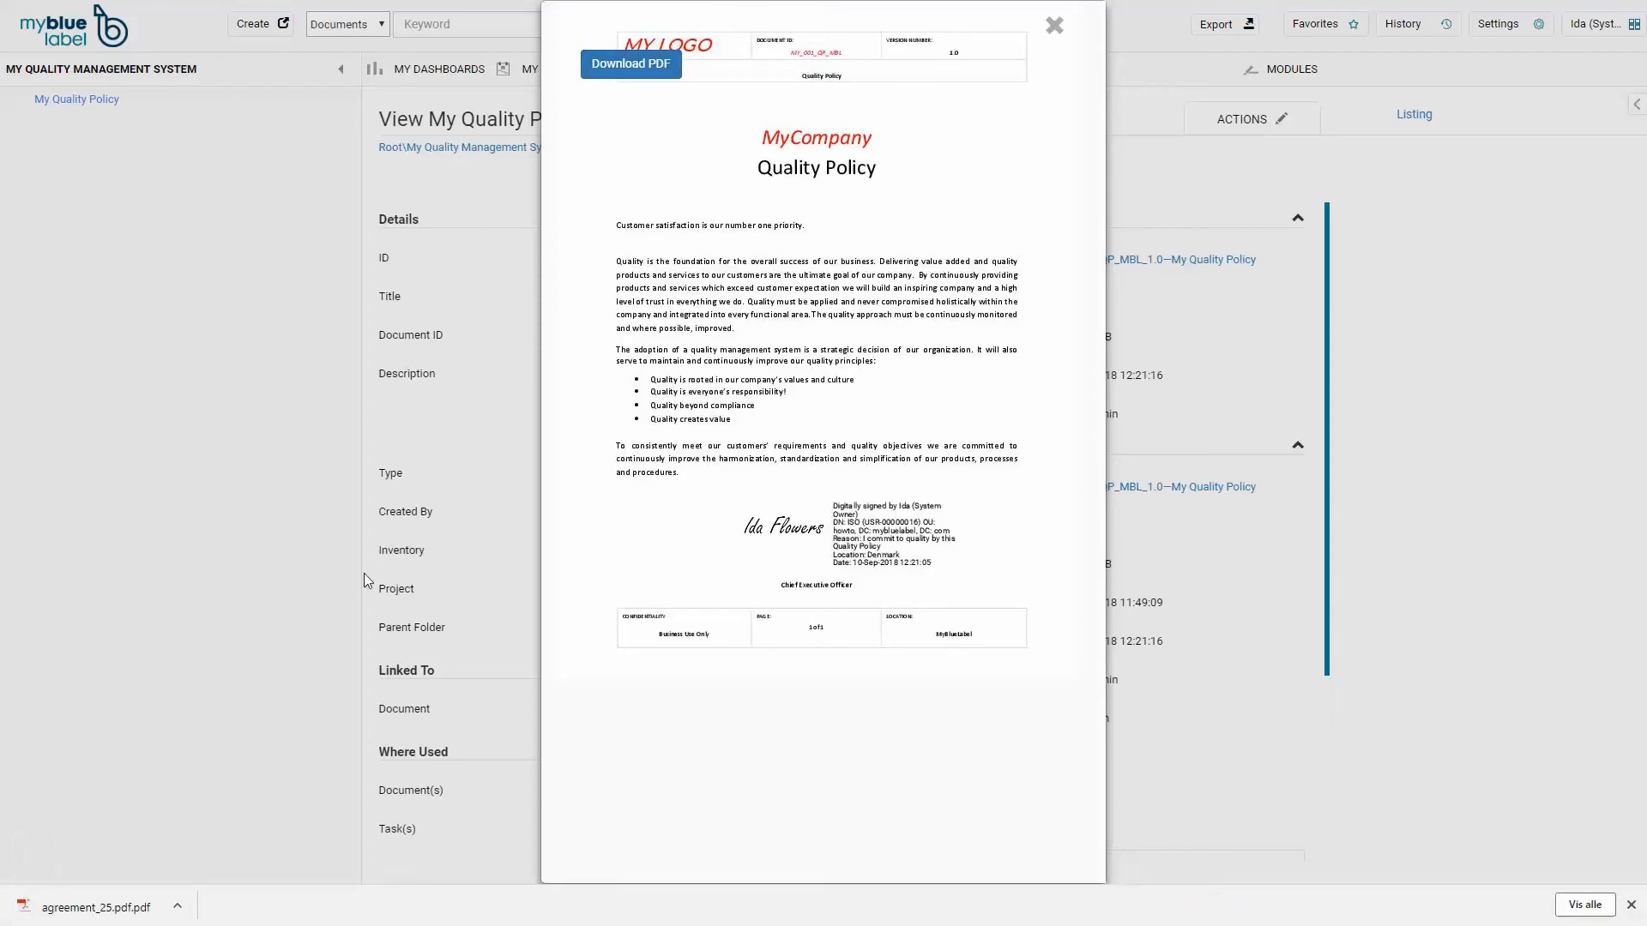
pyautogui.click(103, 906)
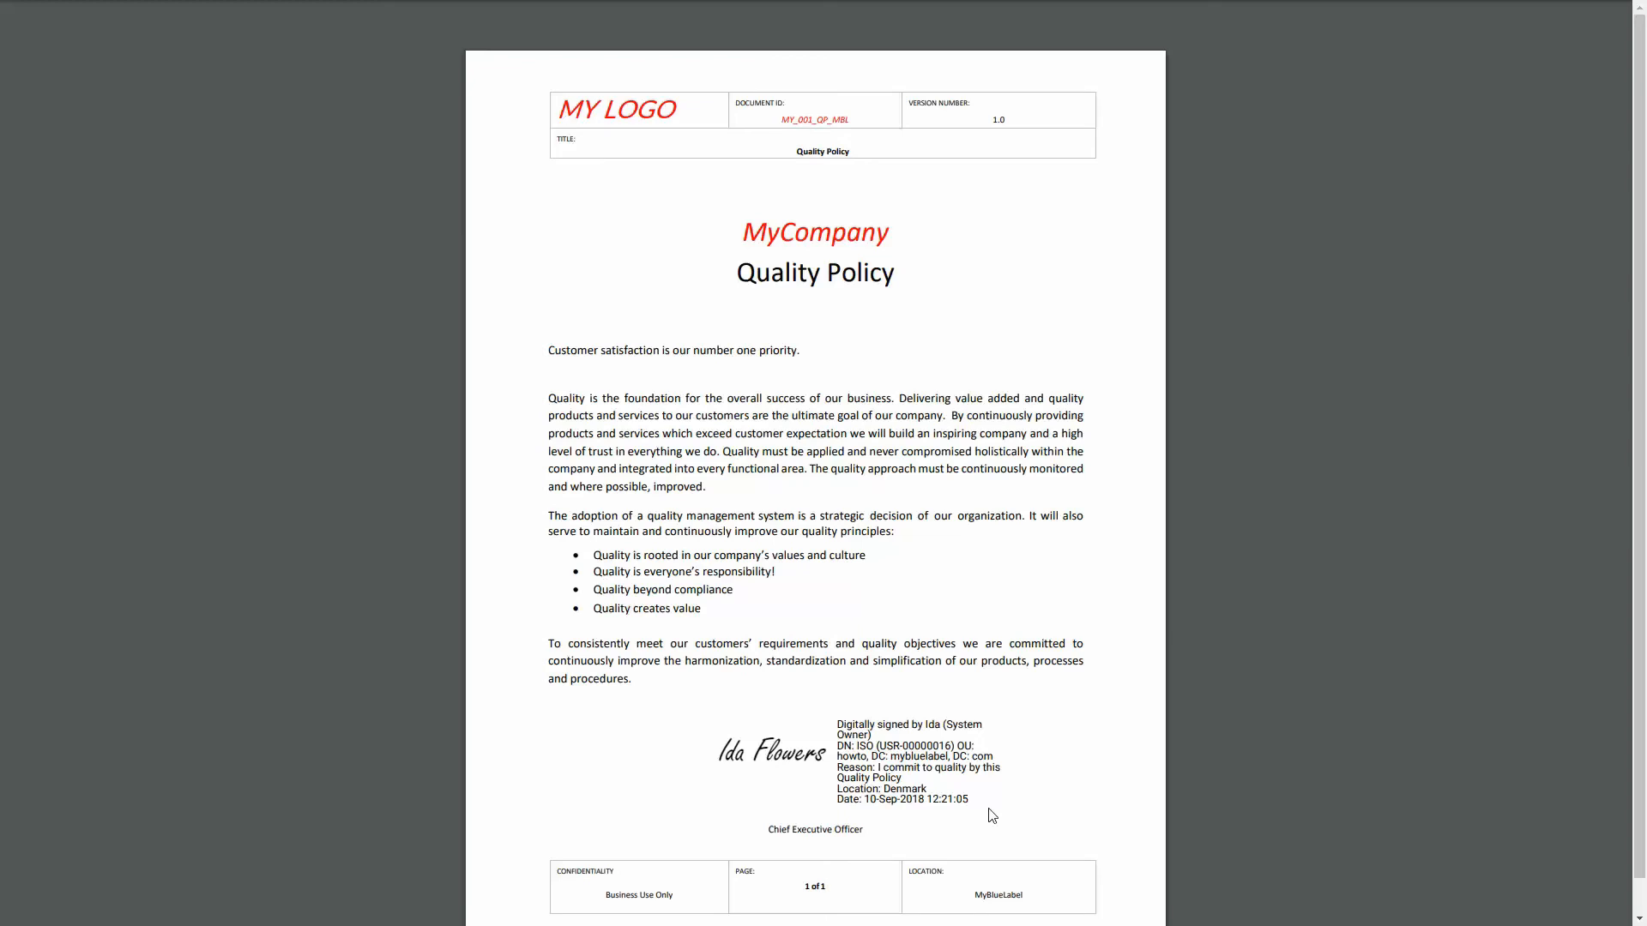
pyautogui.scroll(-1, 992, 815)
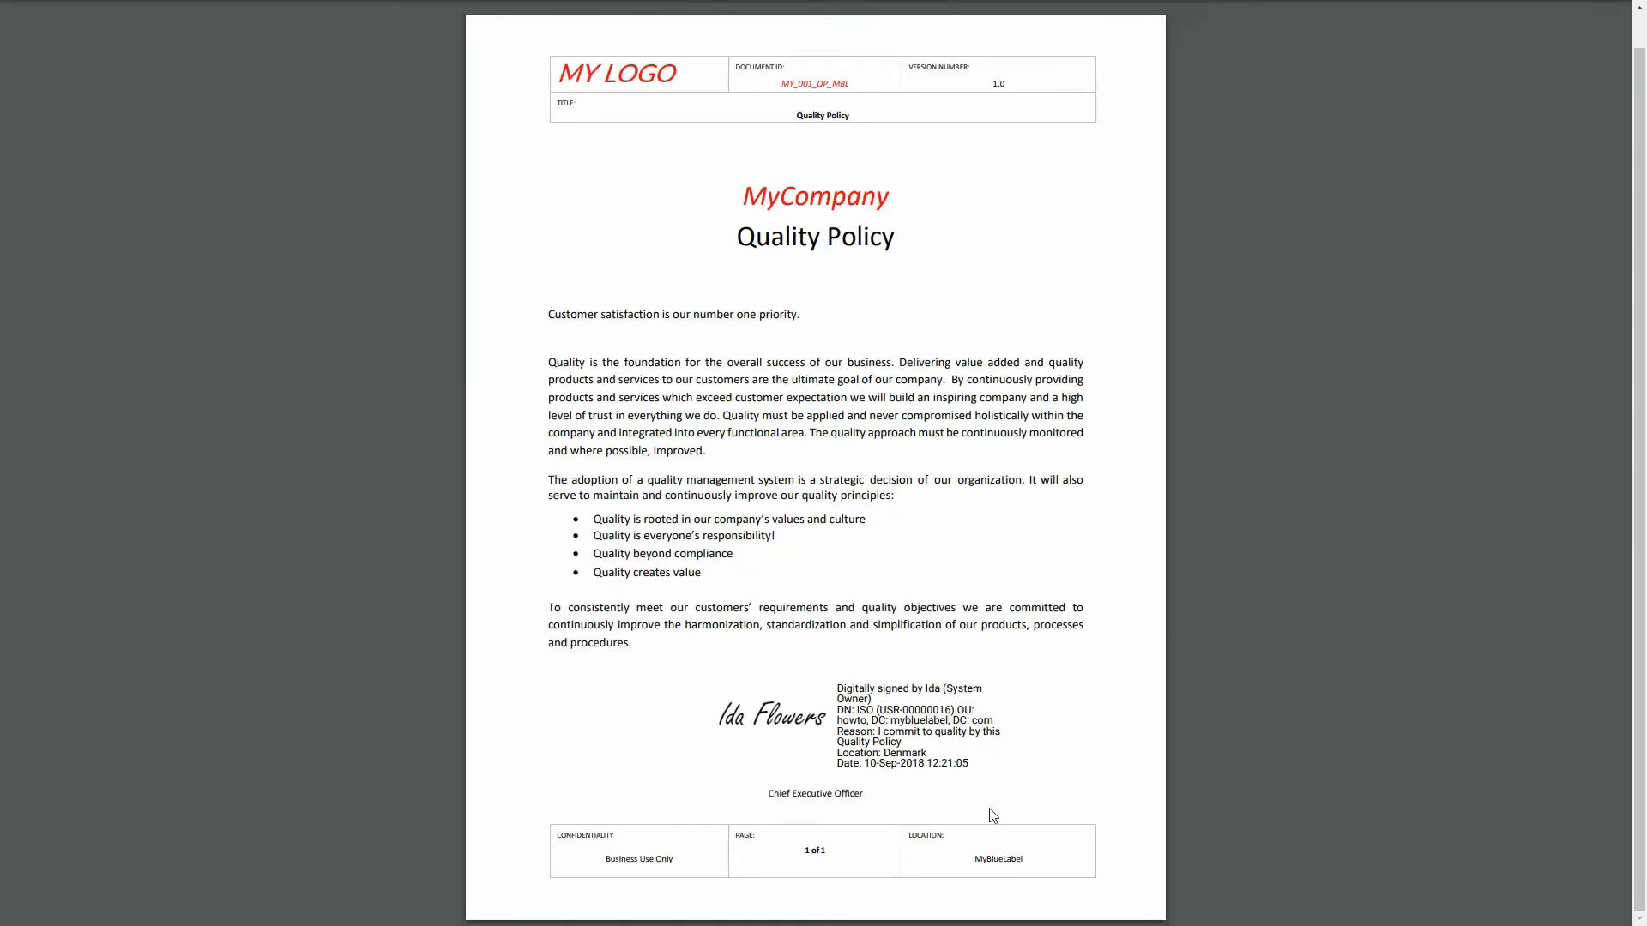